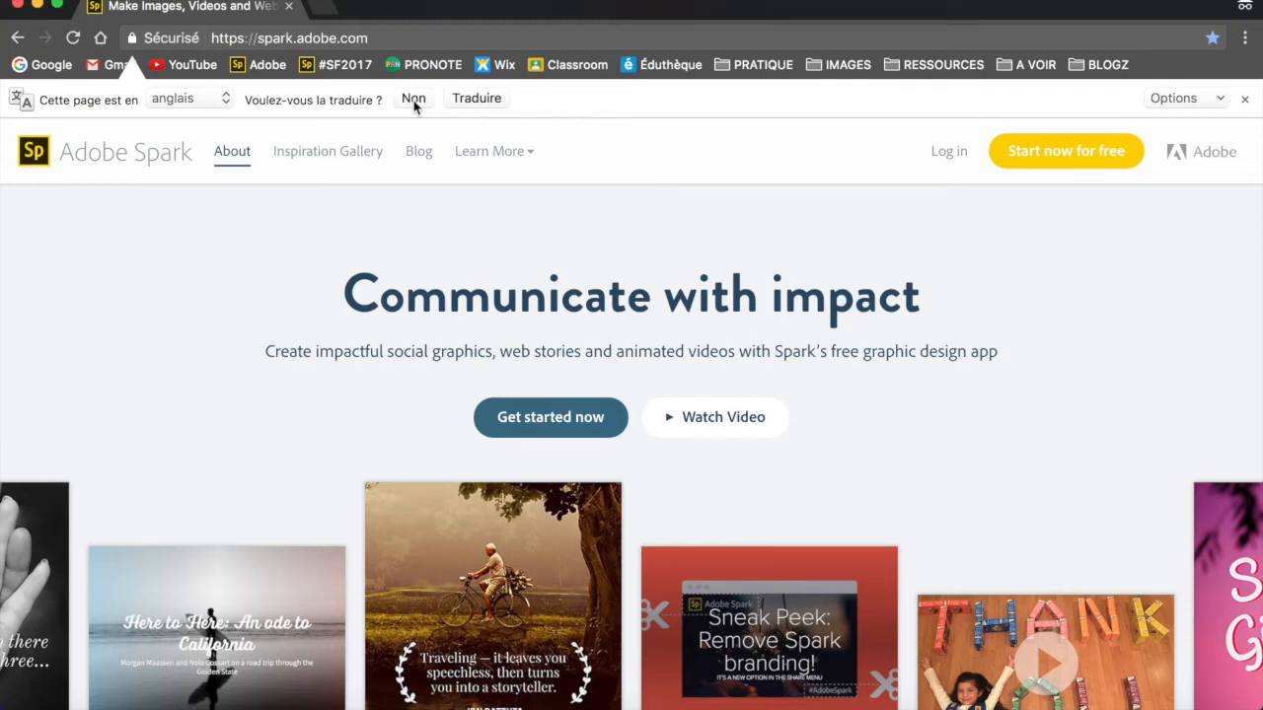
# Decline the page translation and open the email sign-up form from the Adobe Spark login page.
pyautogui.click(413, 100)
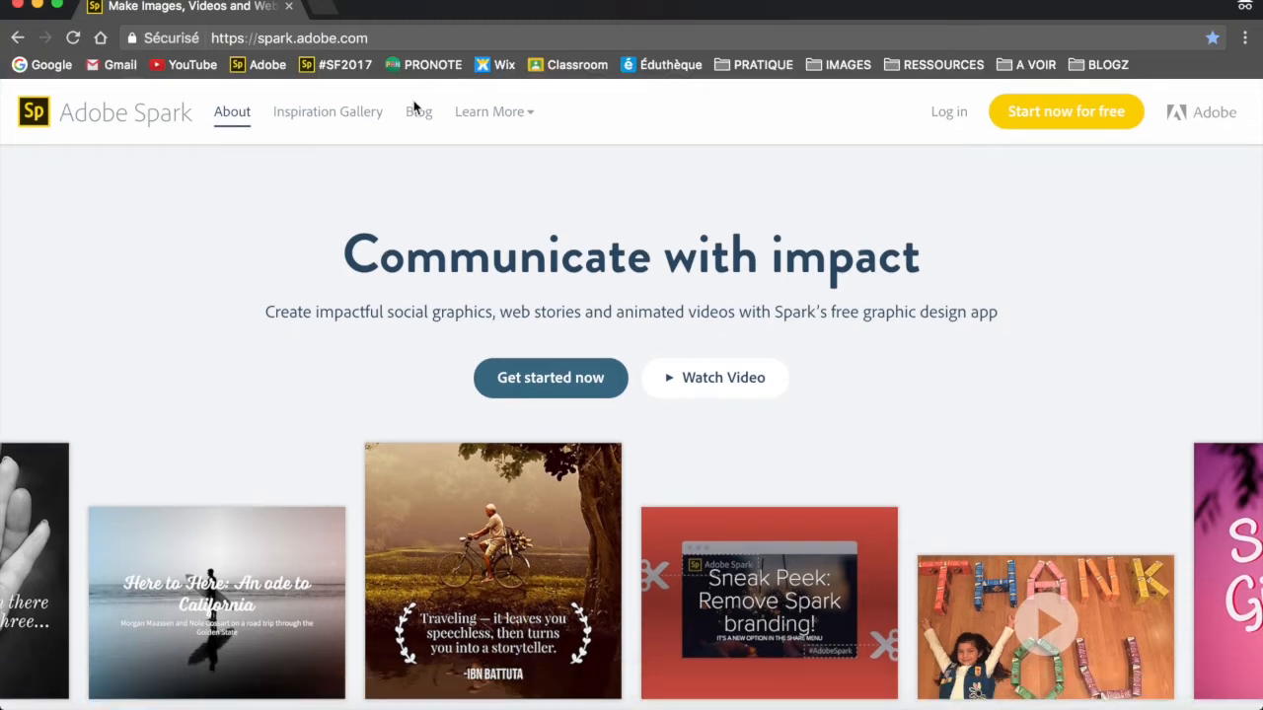
pyautogui.click(951, 114)
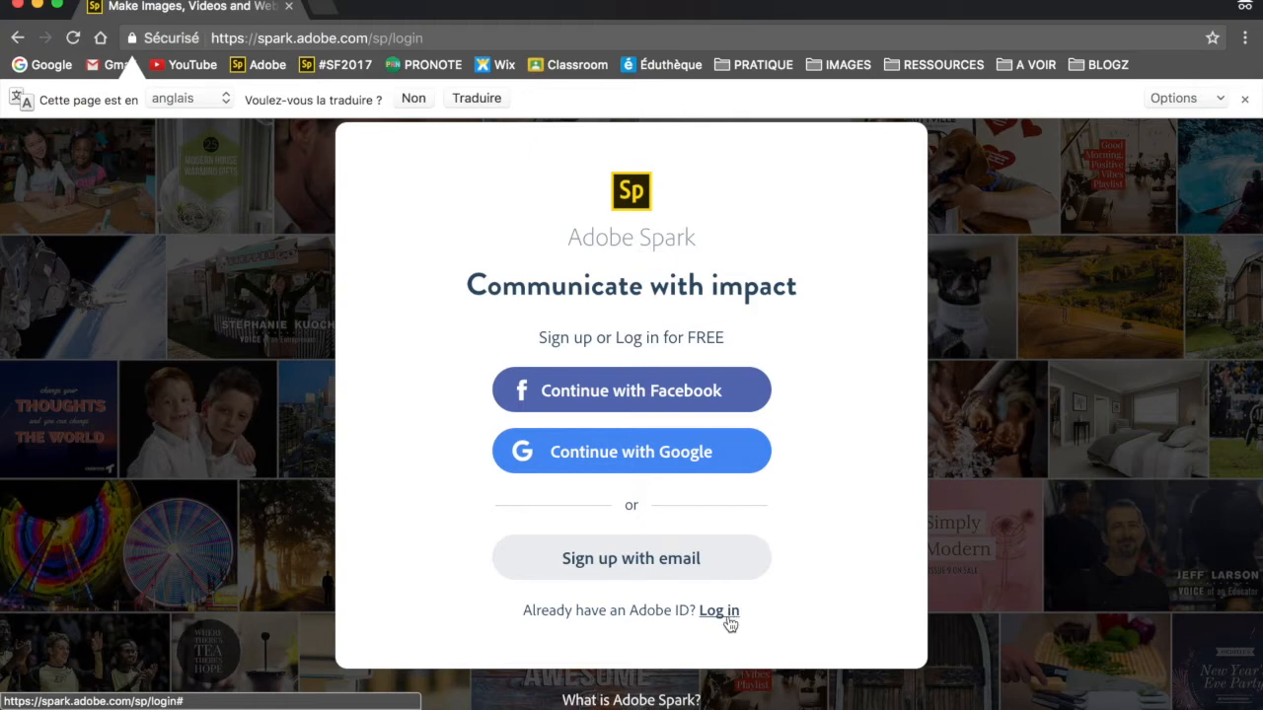
pyautogui.click(639, 560)
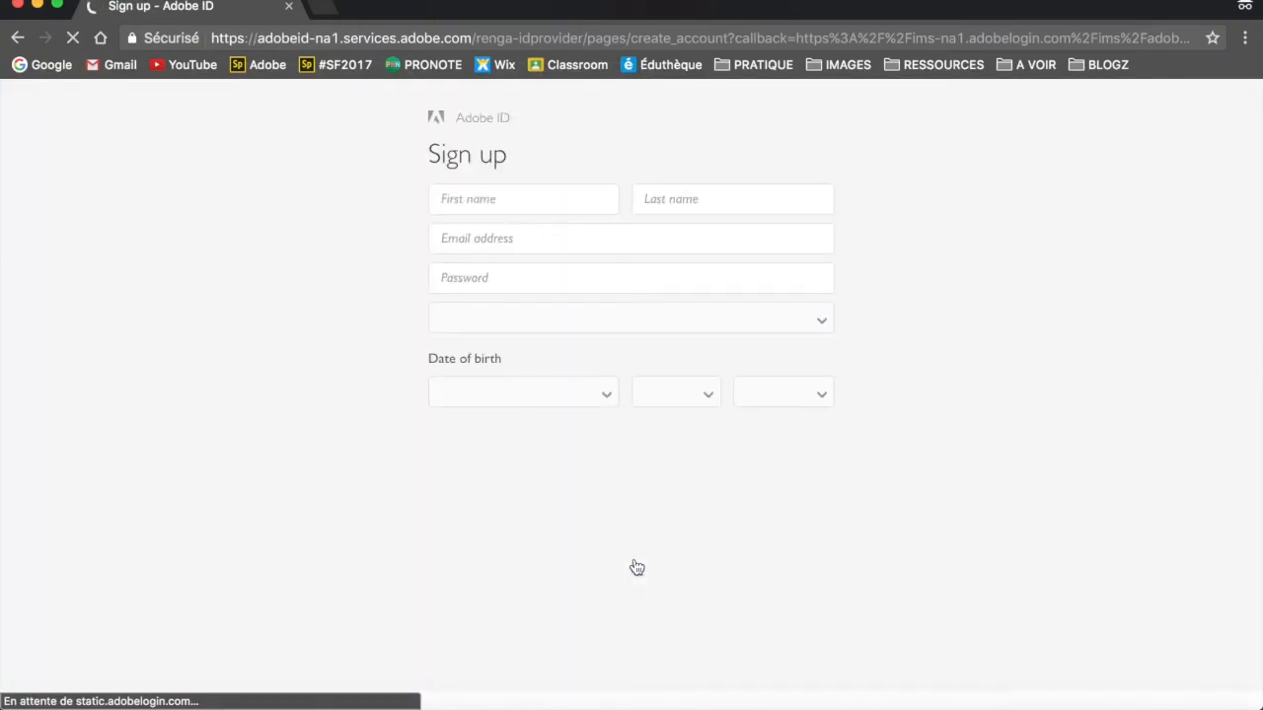
# Enter "prénom" as the first name and "nom" as the last name in the Adobe ID sign-up form.
pyautogui.write('prénom')
pyautogui.click(682, 234)
pyautogui.write('nom')
pyautogui.click(627, 280)
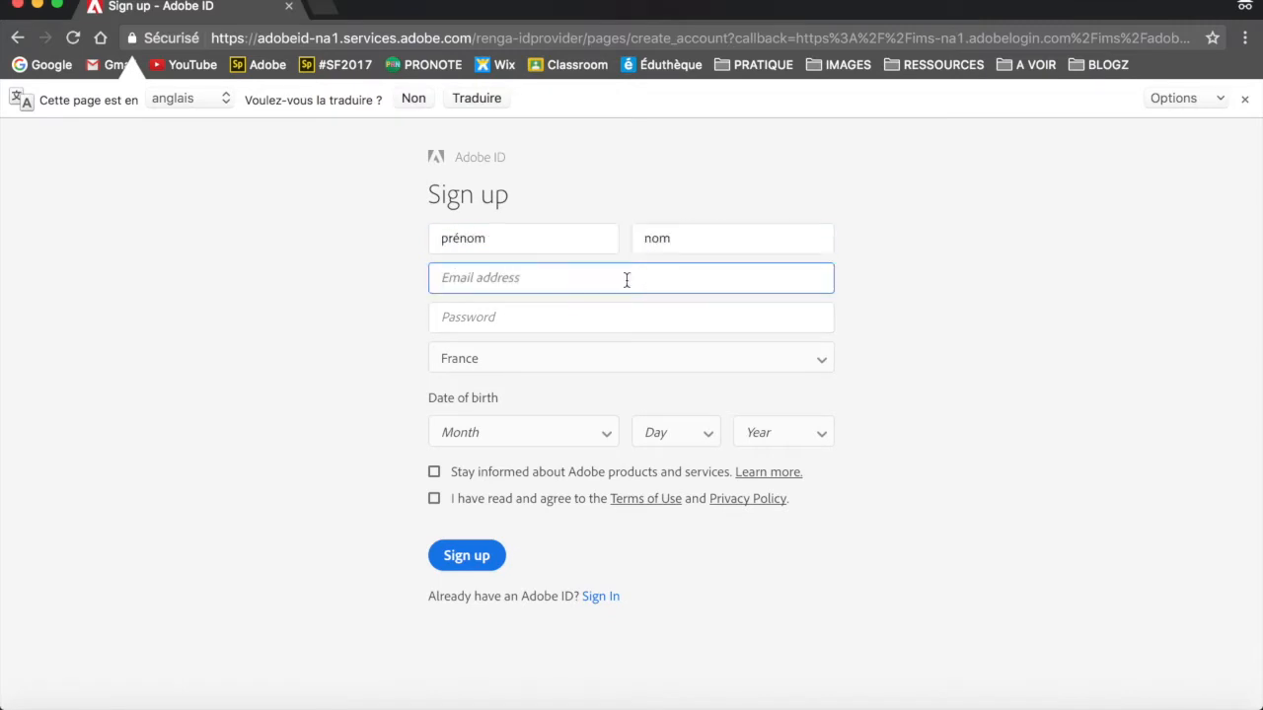
pyautogui.click(560, 319)
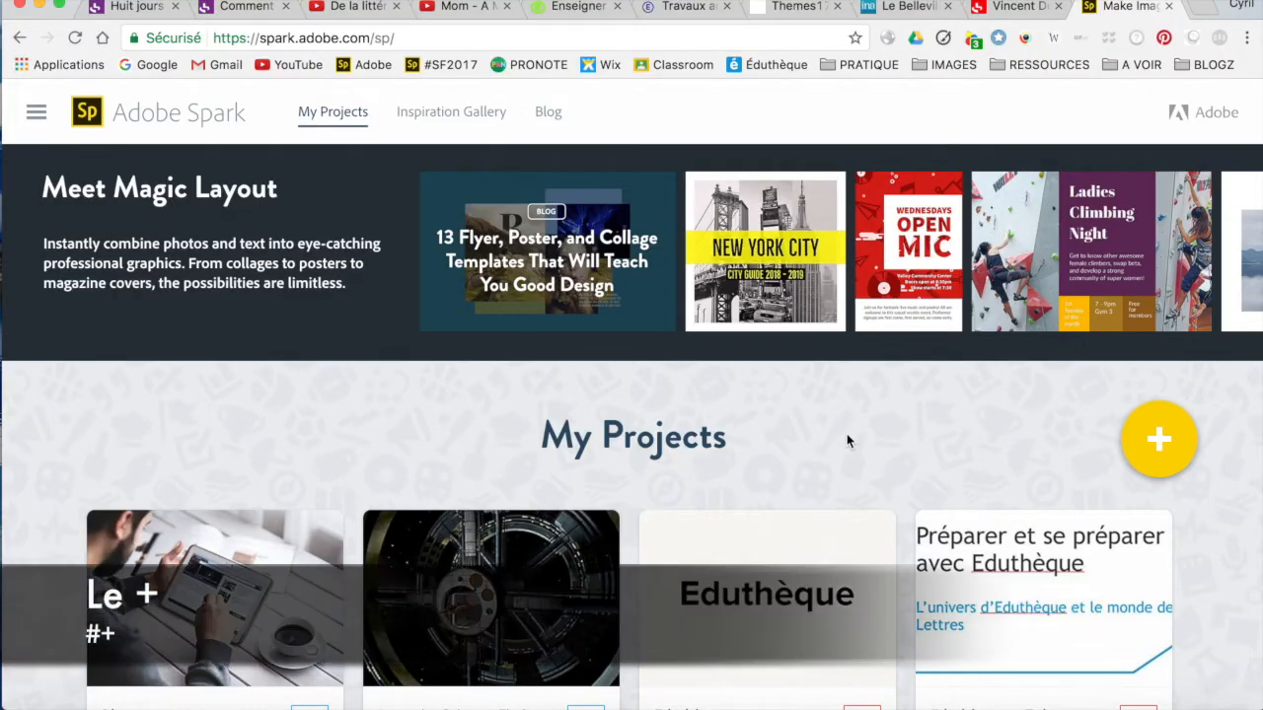
# Create a new Page project and apply the Storybook theme to it.
pyautogui.click(1158, 442)
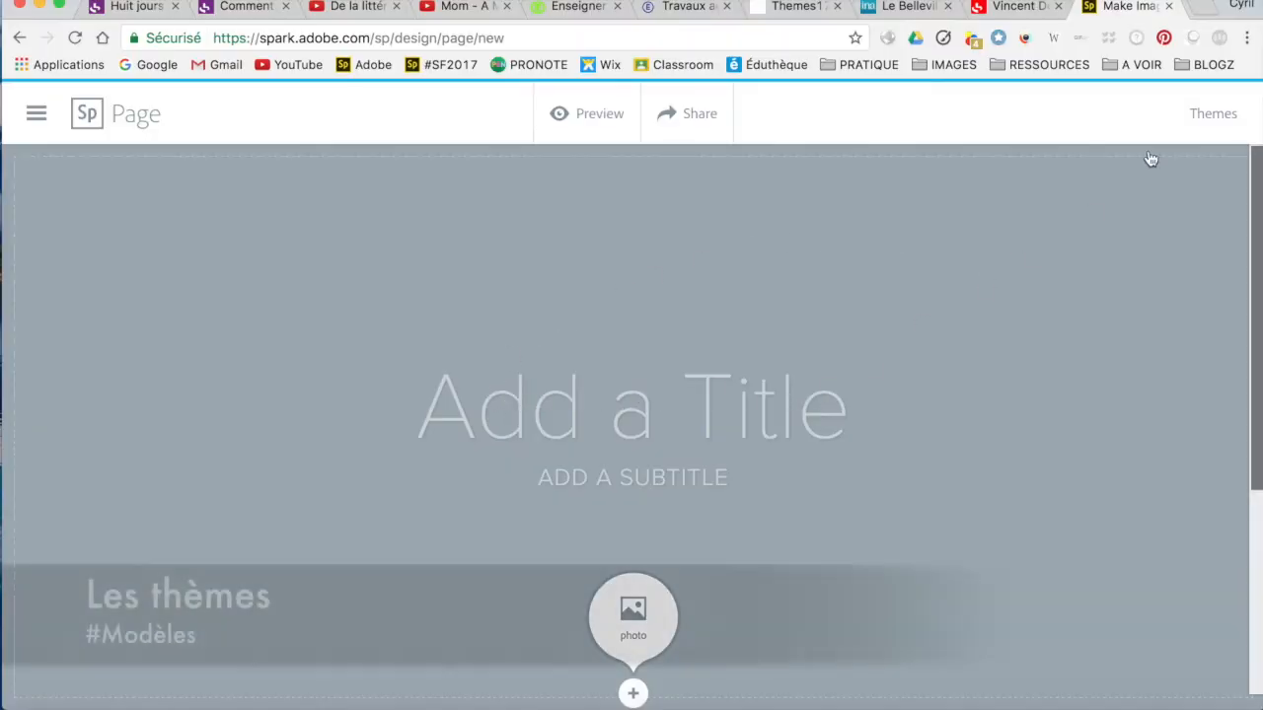
pyautogui.click(1210, 116)
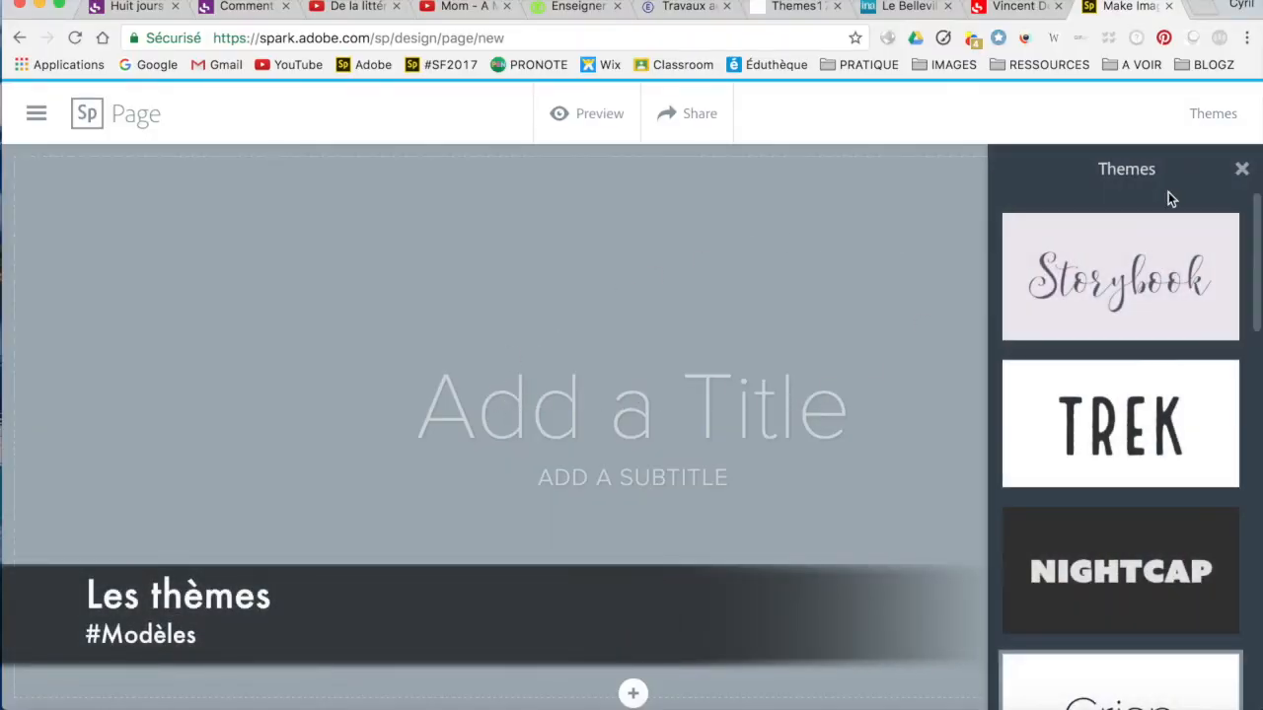
pyautogui.click(1157, 316)
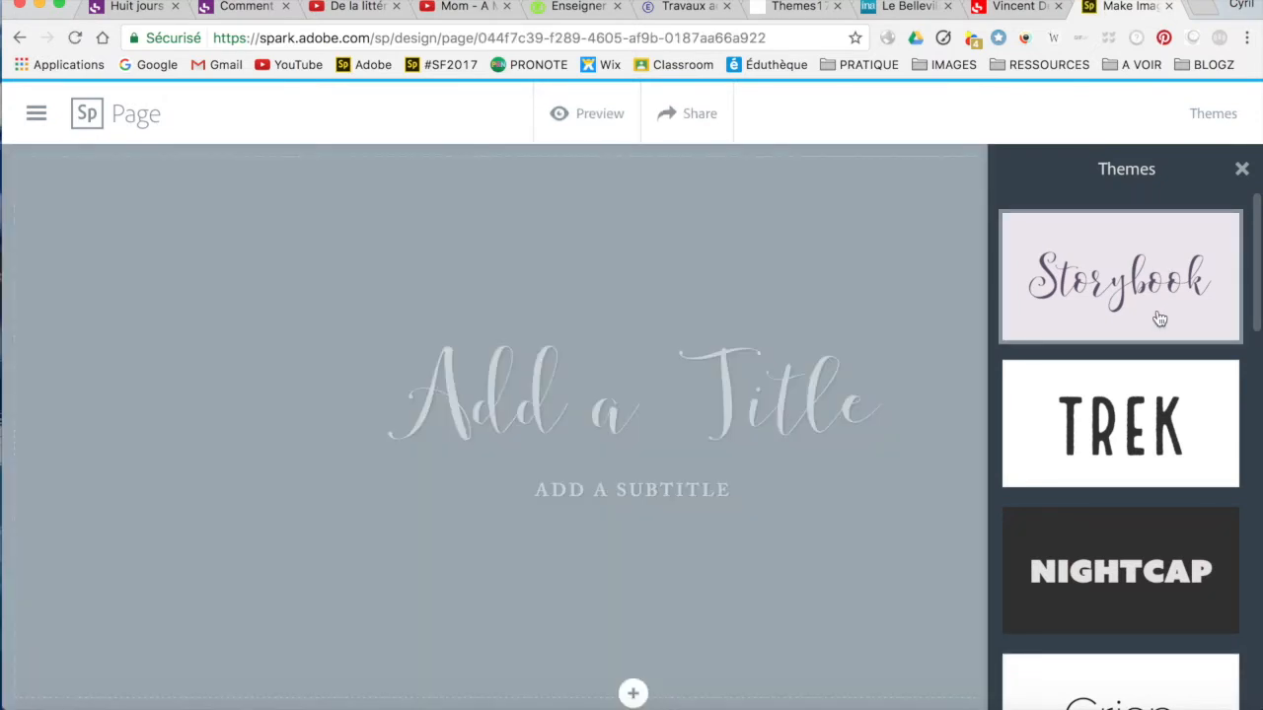
pyautogui.scroll(-3, 769, 428)
pyautogui.scroll(3, 771, 432)
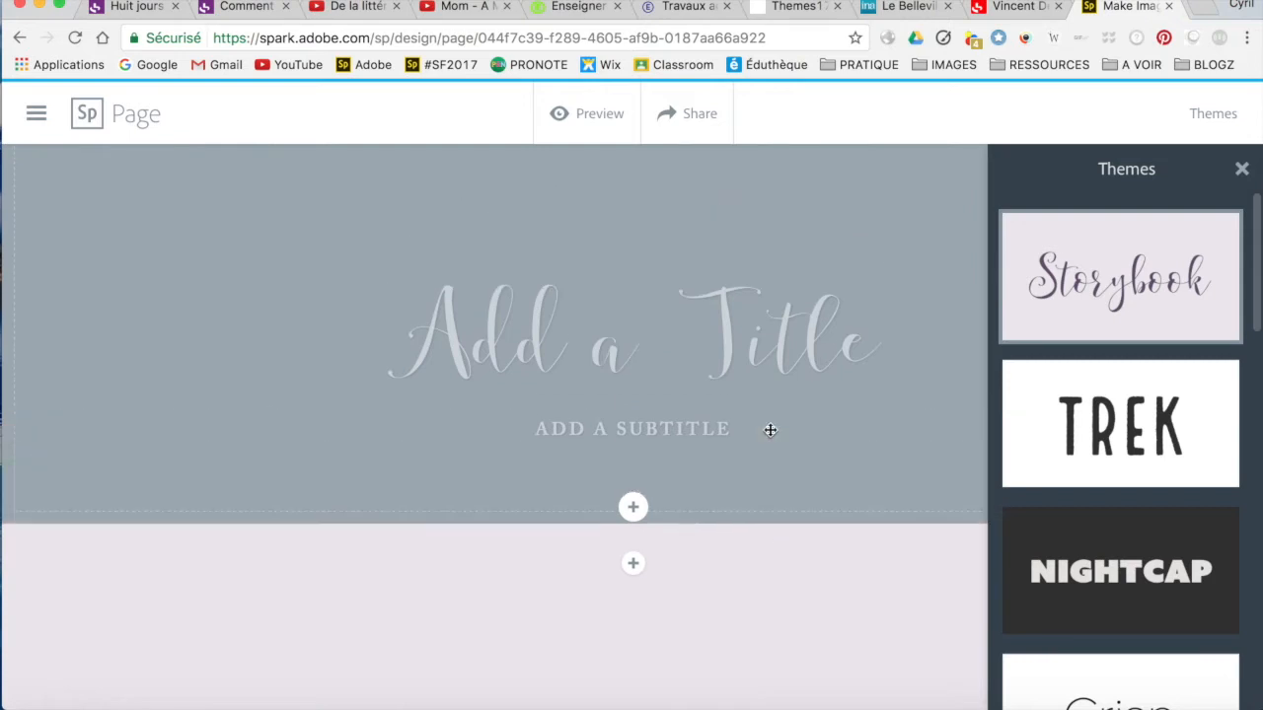
pyautogui.click(817, 422)
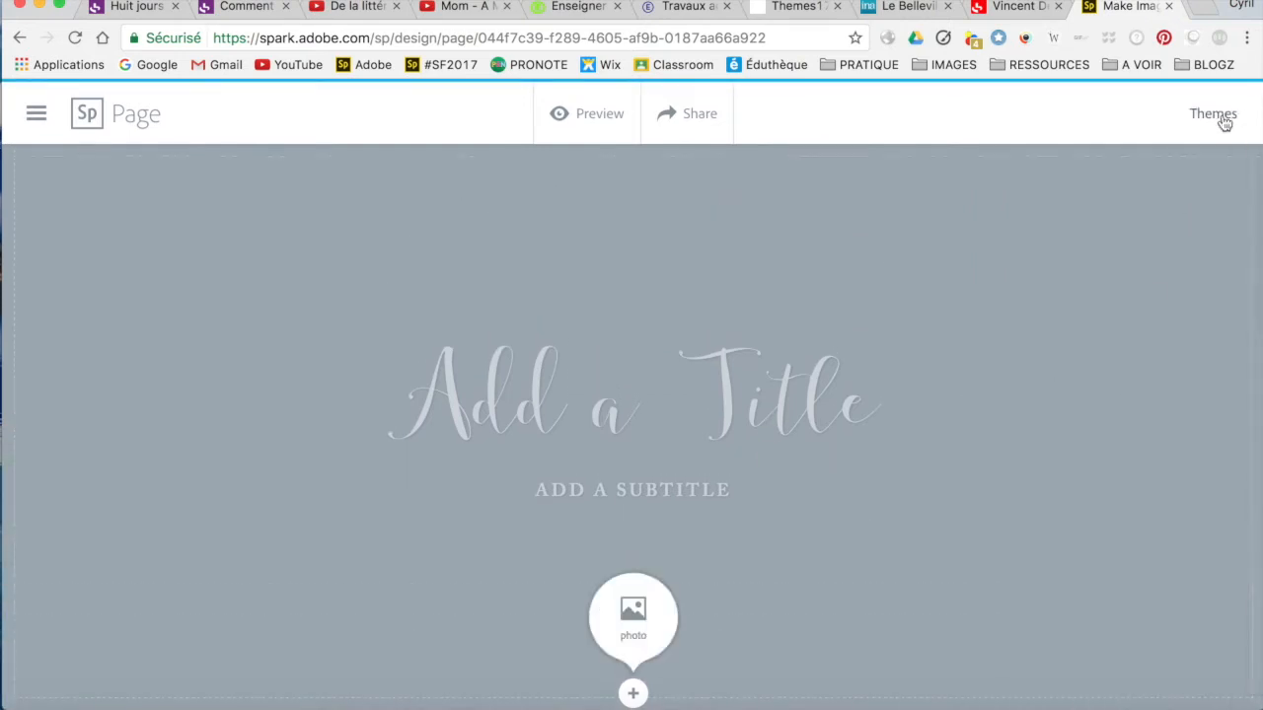
# Switch the page to the Trek theme.
pyautogui.click(1223, 116)
pyautogui.click(1141, 408)
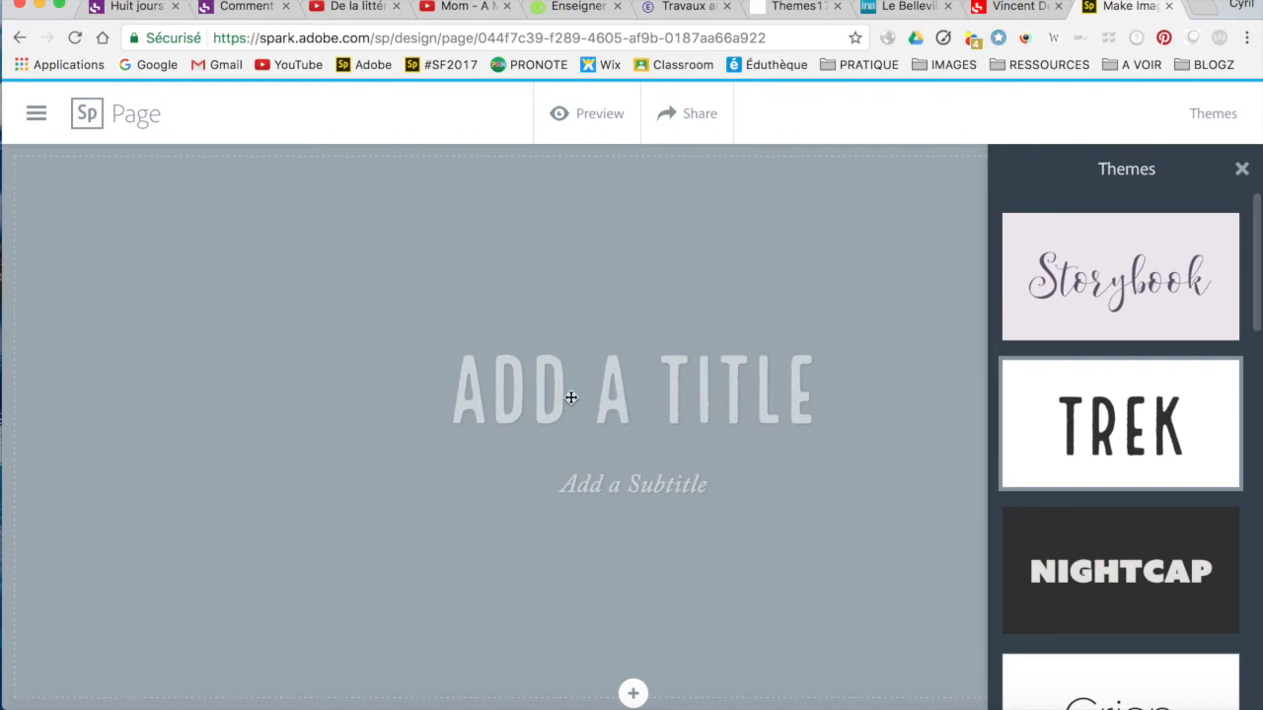
# Enter "Titre" as the page title and the author's first name as the subtitle.
pyautogui.click(570, 396)
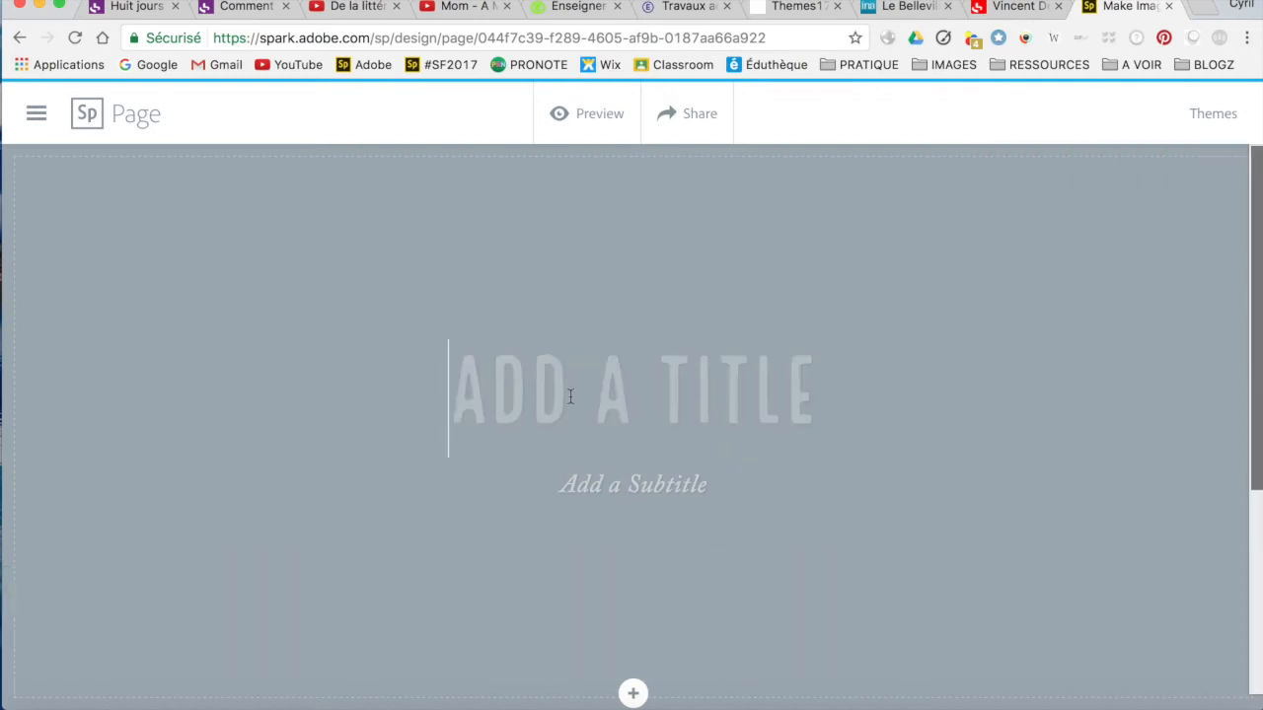
pyautogui.write('Titre')
pyautogui.click(638, 484)
pyautogui.write('Cyril')
# Search the free photos for "klimt" and set the brown spiral puzzle image as the cover photo.
pyautogui.moveTo(633, 617)
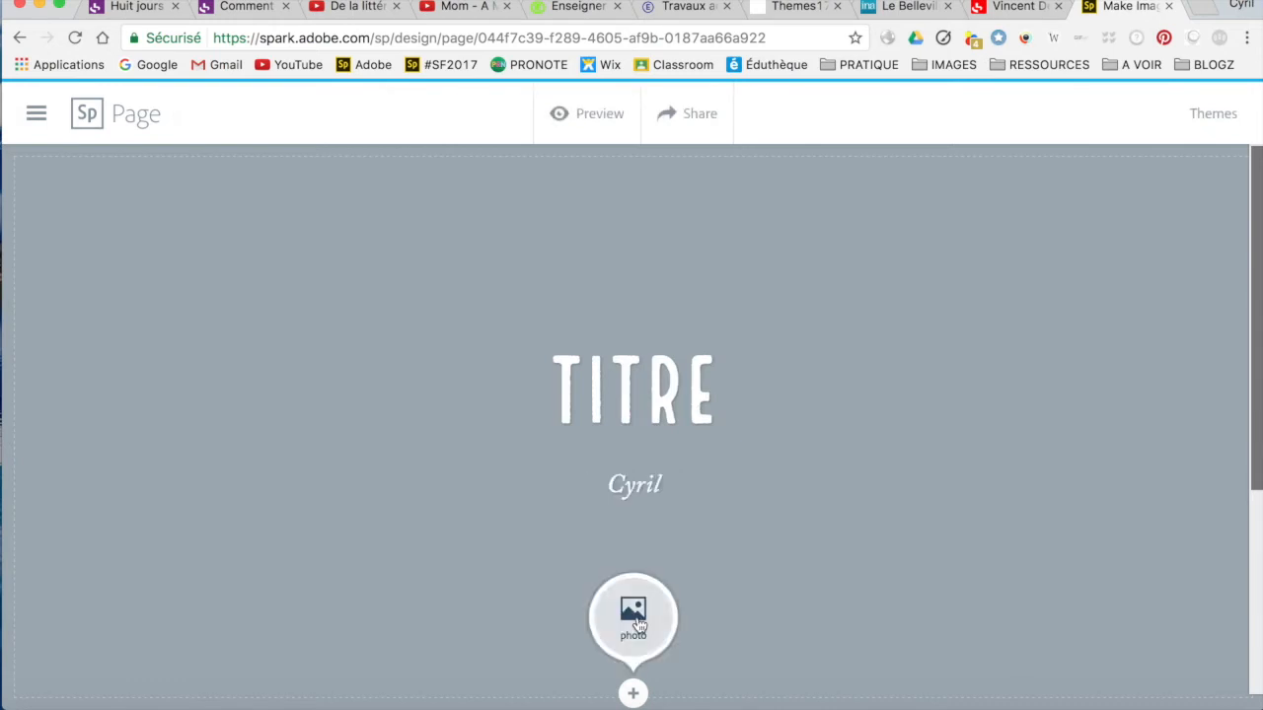
pyautogui.click(633, 617)
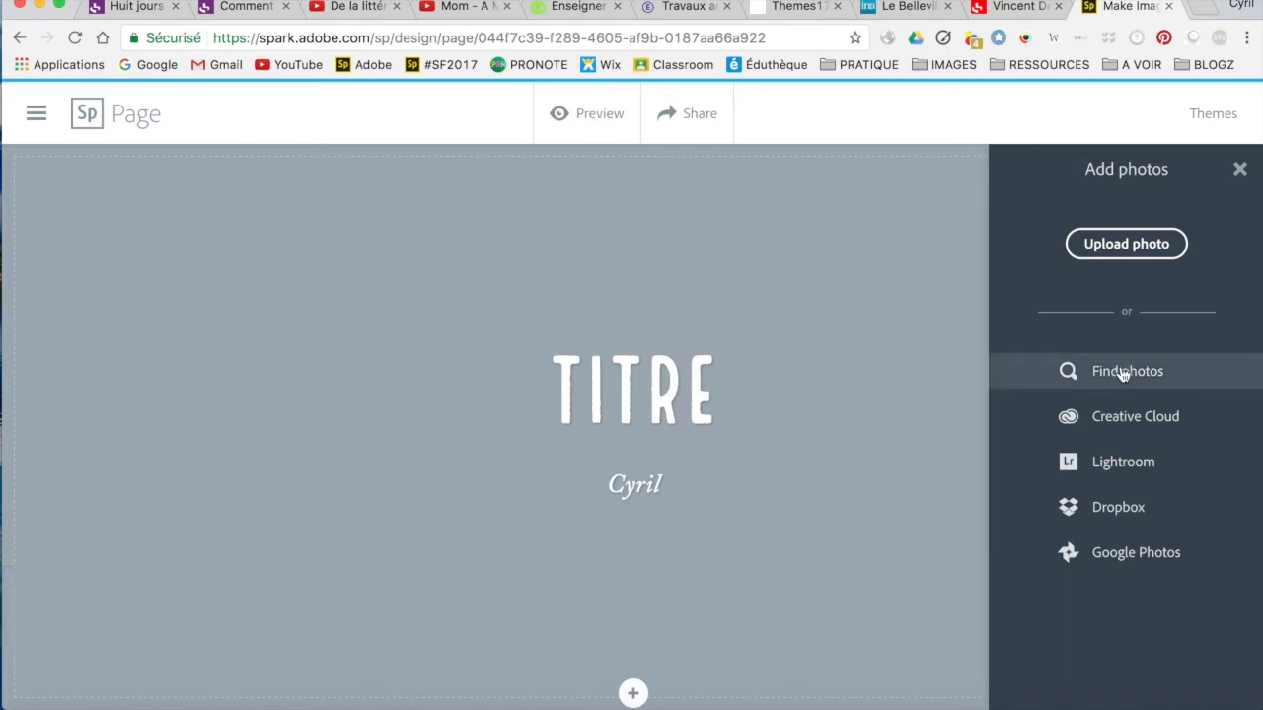
pyautogui.click(1120, 373)
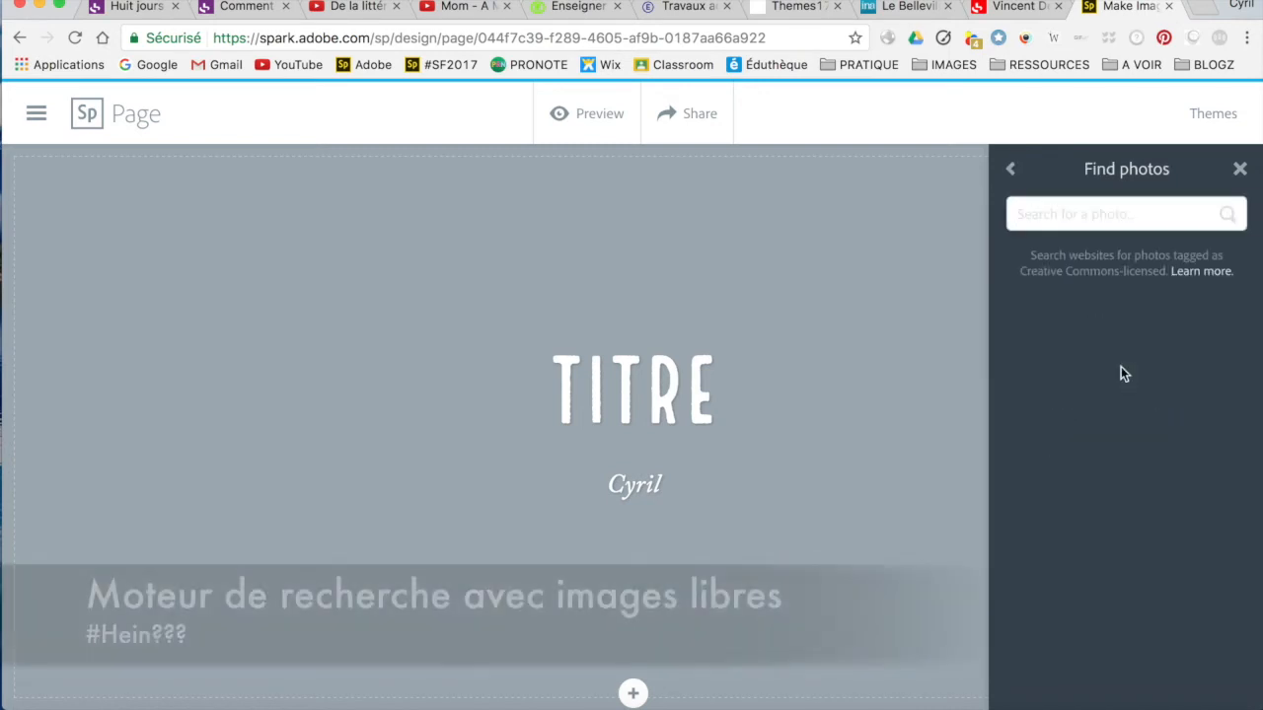
pyautogui.write('klimt')
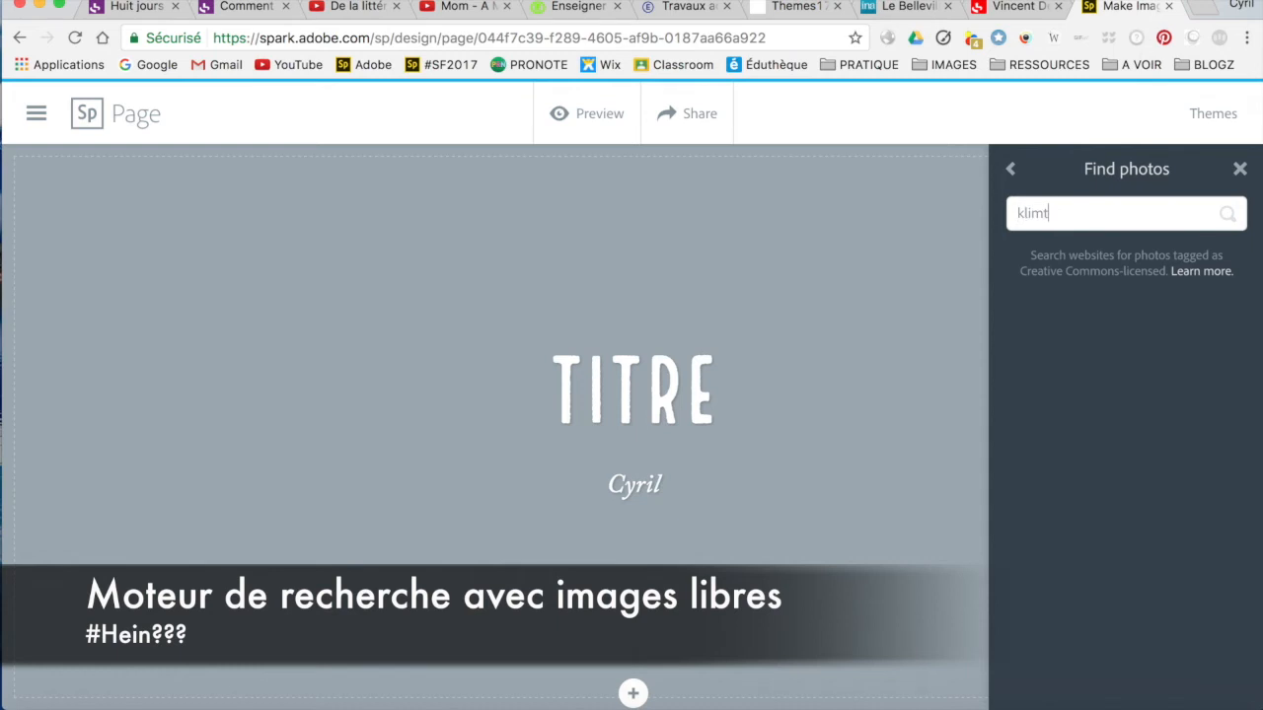
pyautogui.press('Return')
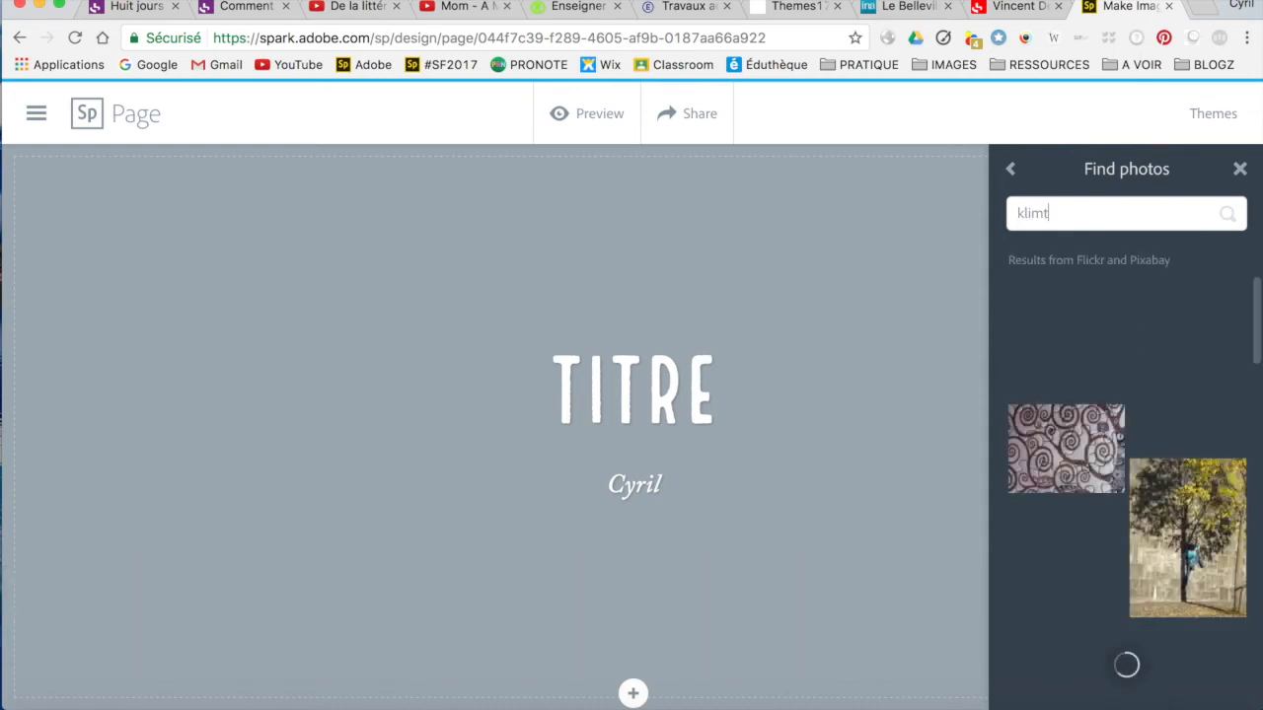
pyautogui.click(1070, 449)
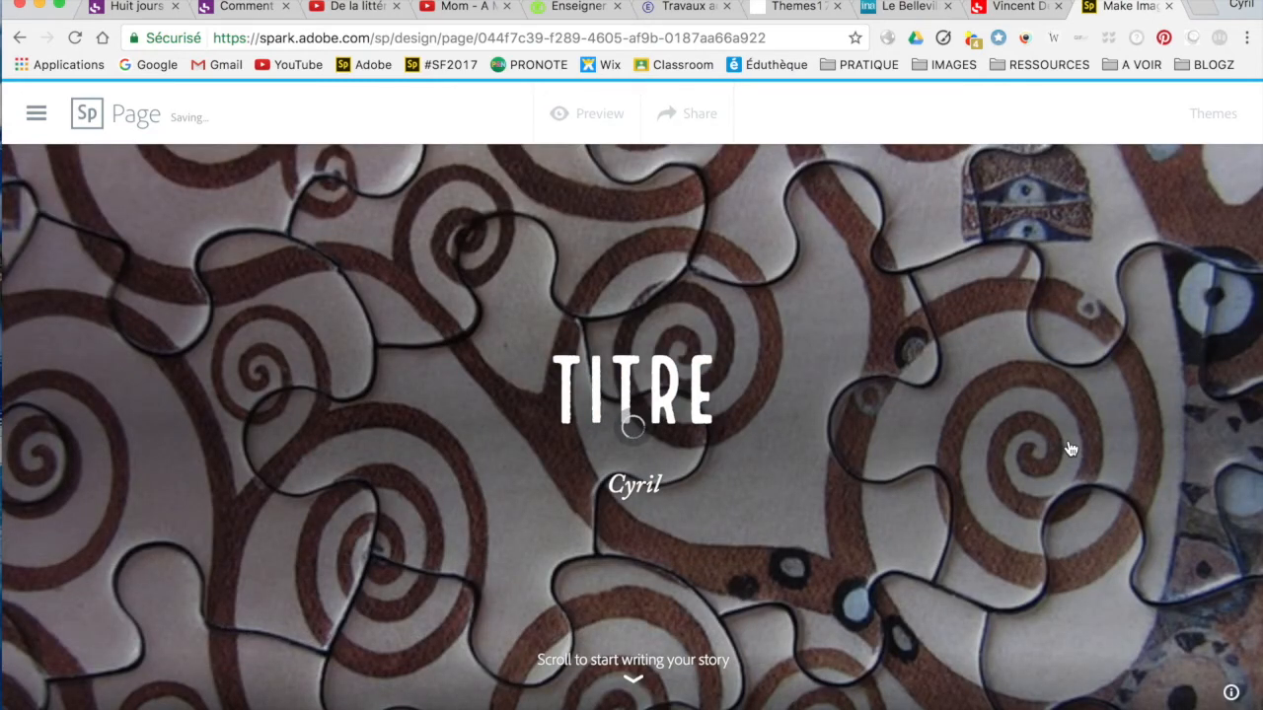
# Add a centred text block reading "Séance 1" below the cover and format it as an H1 heading.
pyautogui.scroll(-5, 663, 530)
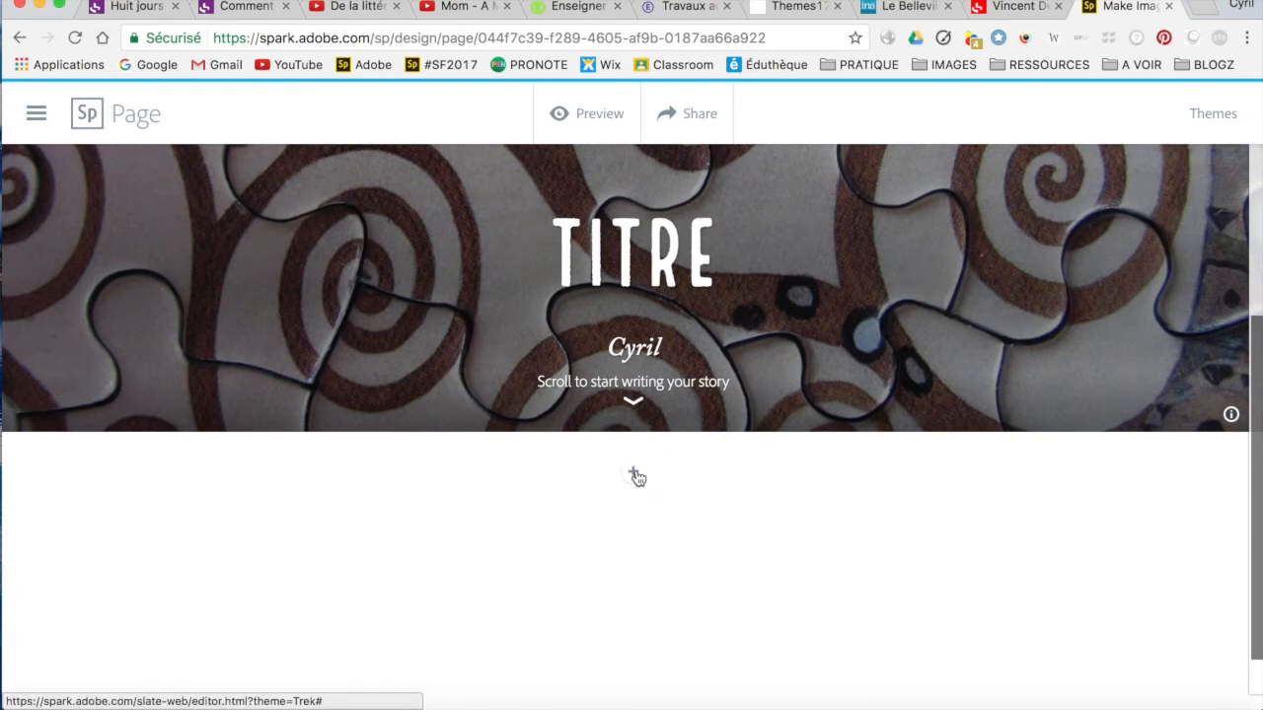
pyautogui.click(634, 475)
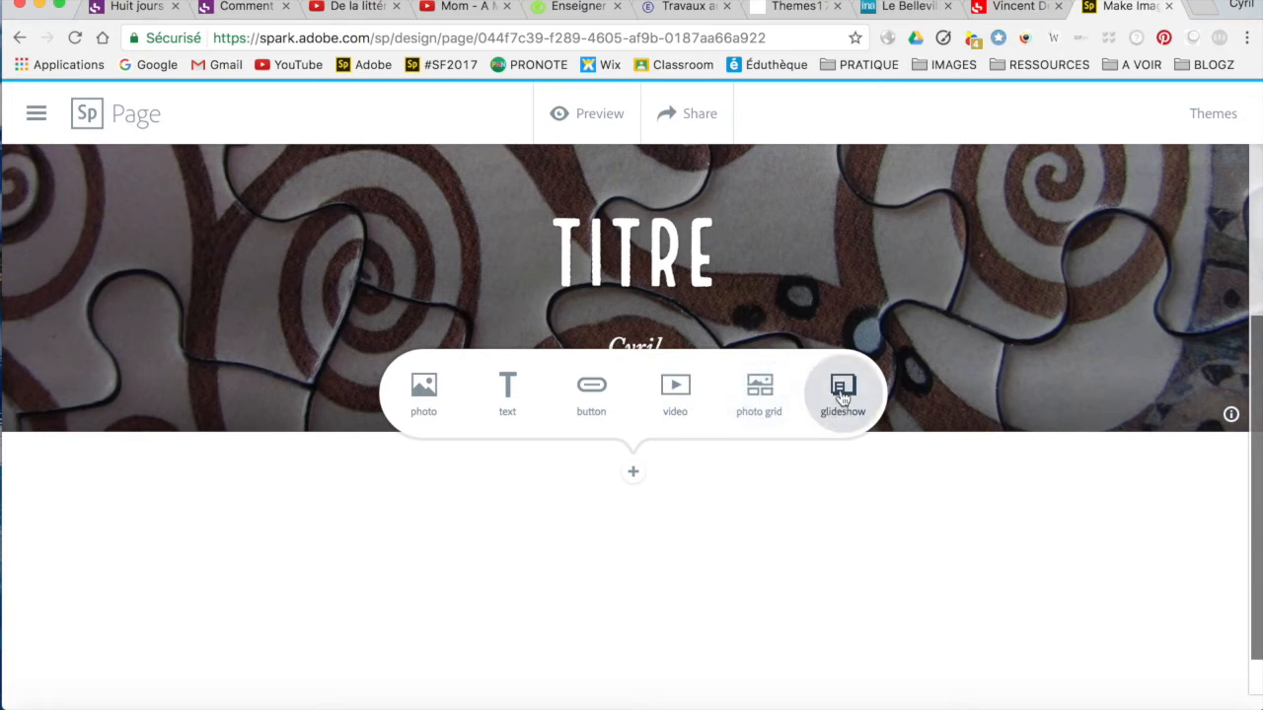
pyautogui.click(520, 395)
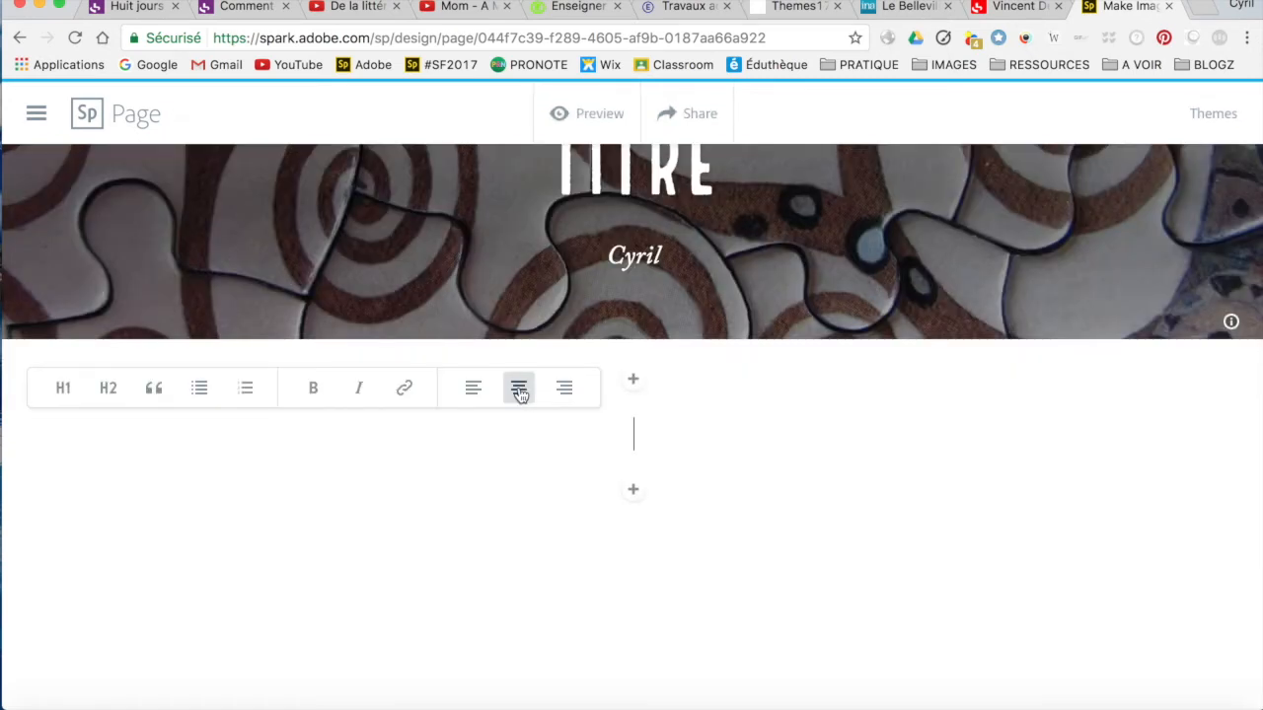
pyautogui.click(520, 394)
pyautogui.write('Séance 1')
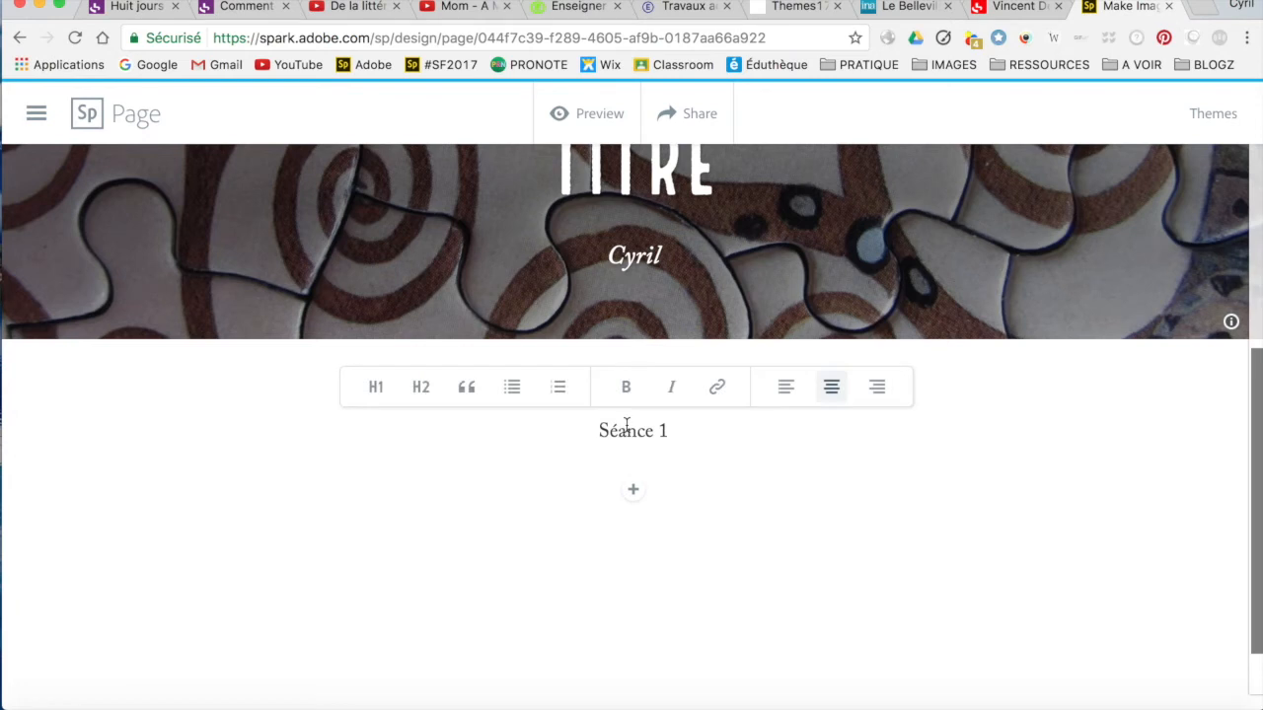
pyautogui.click(376, 388)
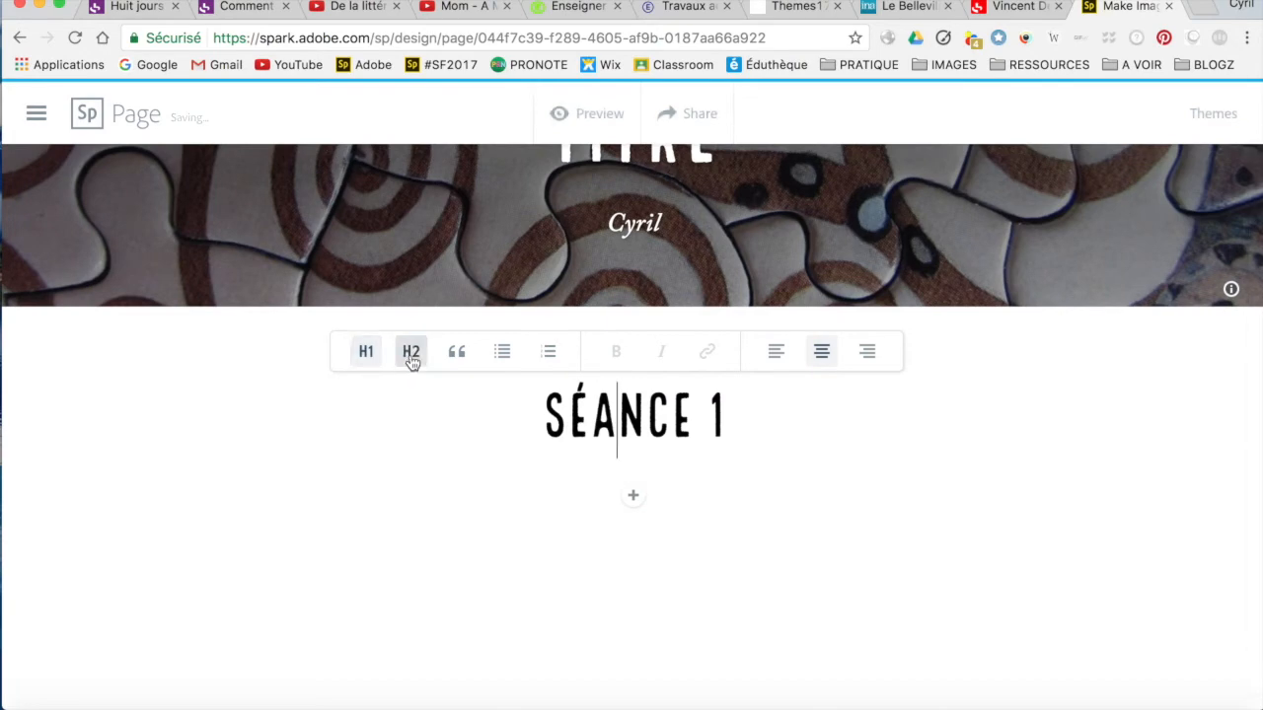
pyautogui.click(412, 362)
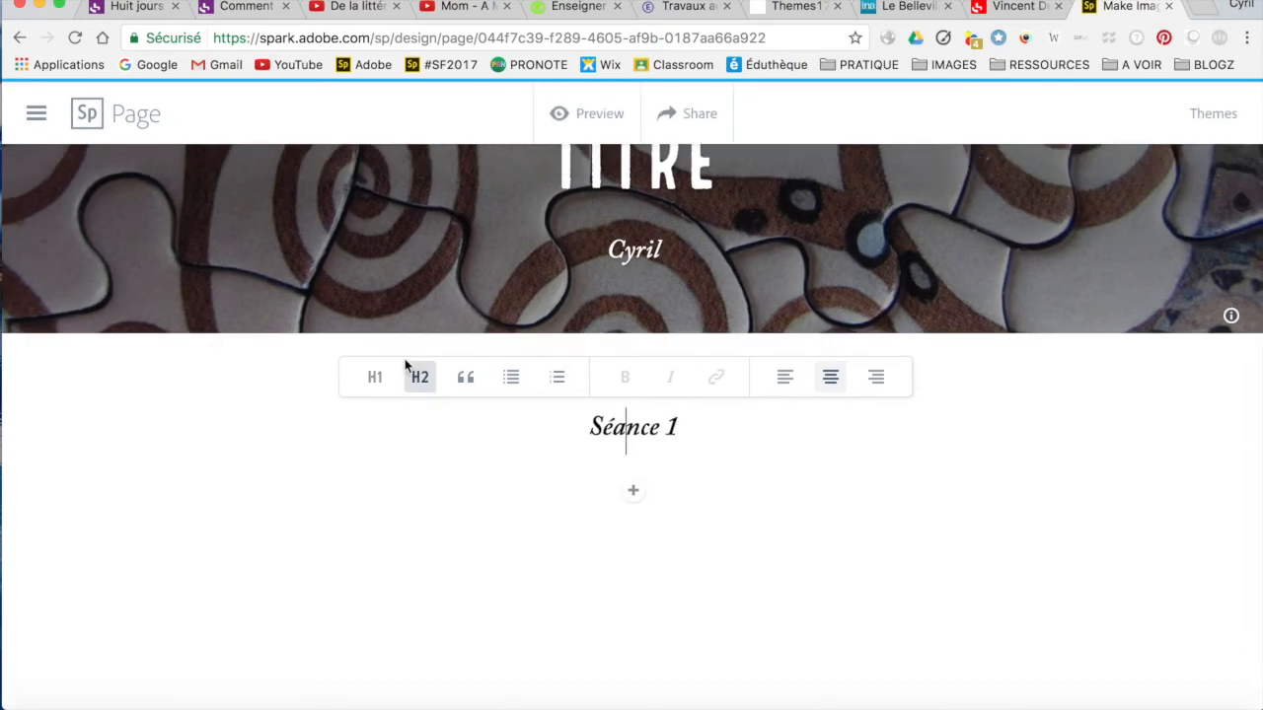
# Insert the Pixabay photo of a person against a wall with a tree shadow below the Séance 1 heading.
pyautogui.click(634, 496)
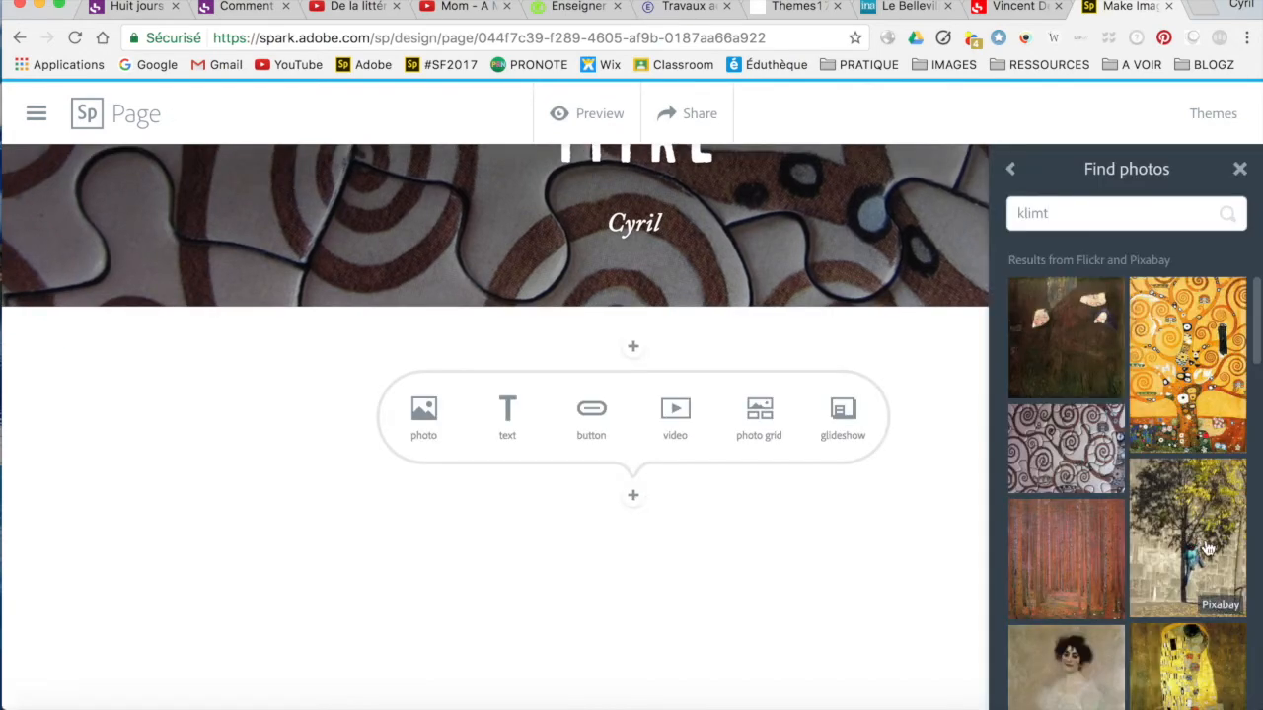
pyautogui.click(1208, 549)
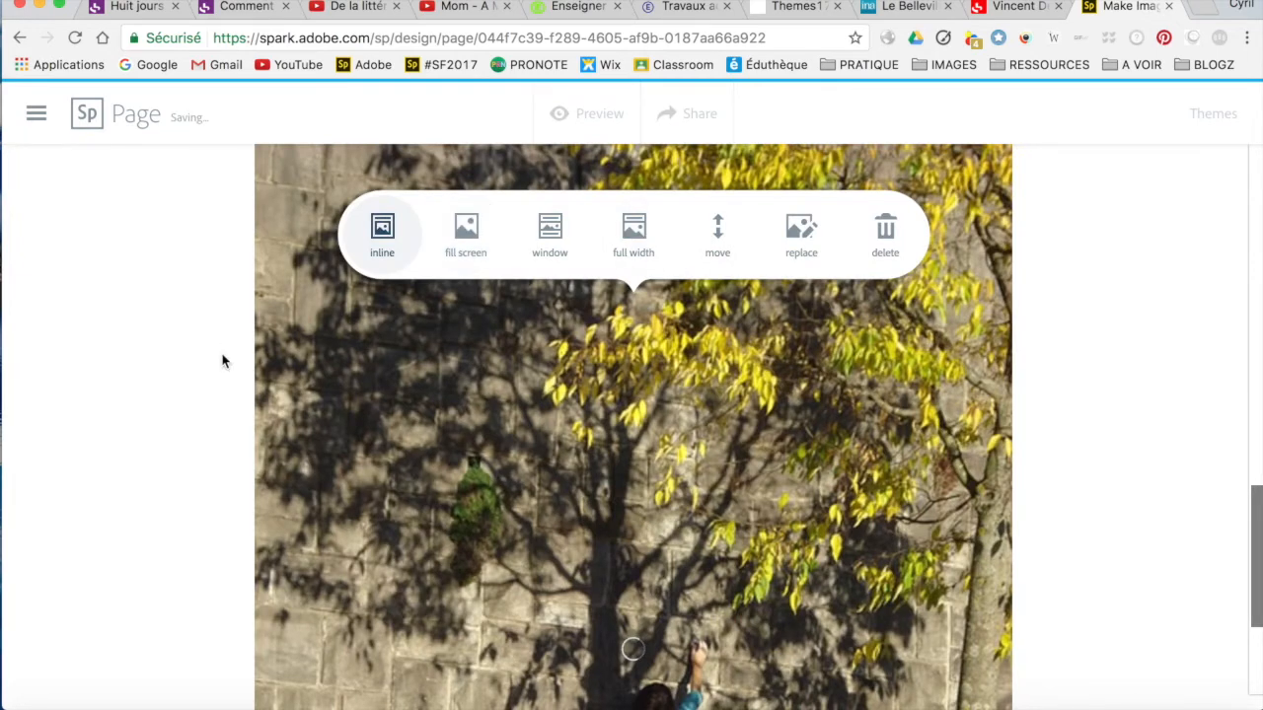
pyautogui.scroll(-10, 222, 361)
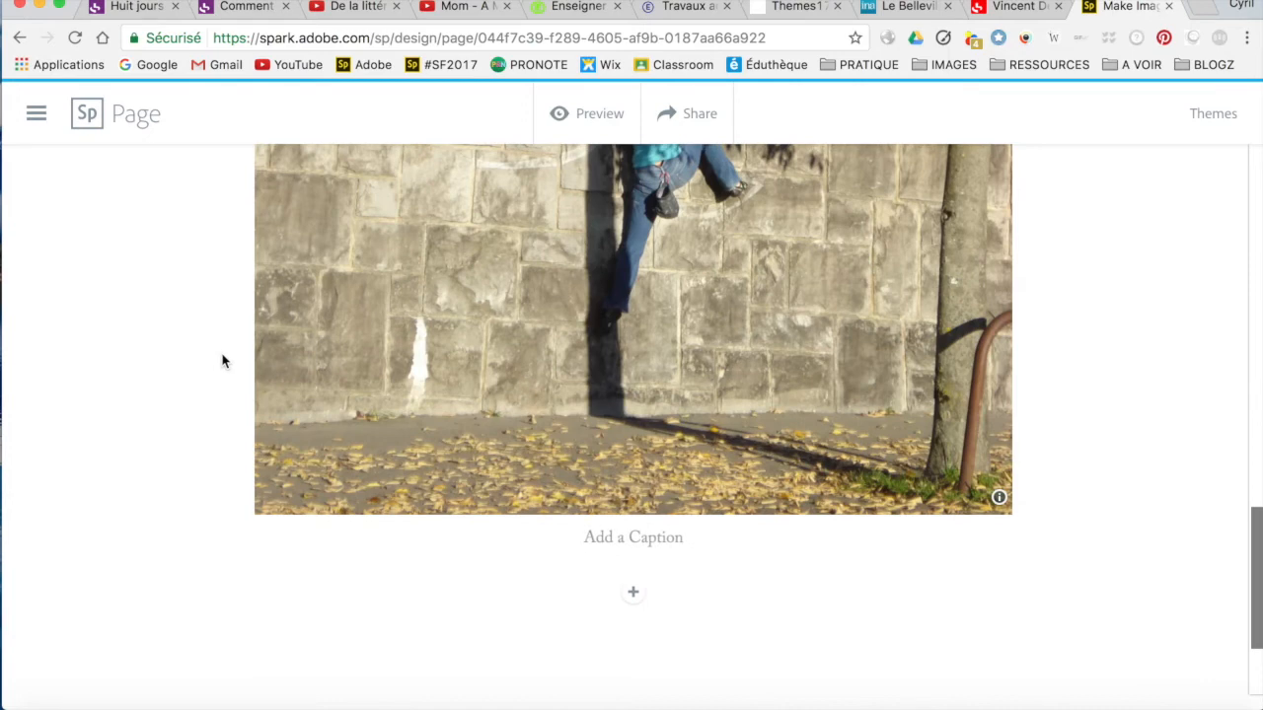
# Set the tree shadow photo to the fill screen layout and caption it "Légende".
pyautogui.scroll(6, 605, 460)
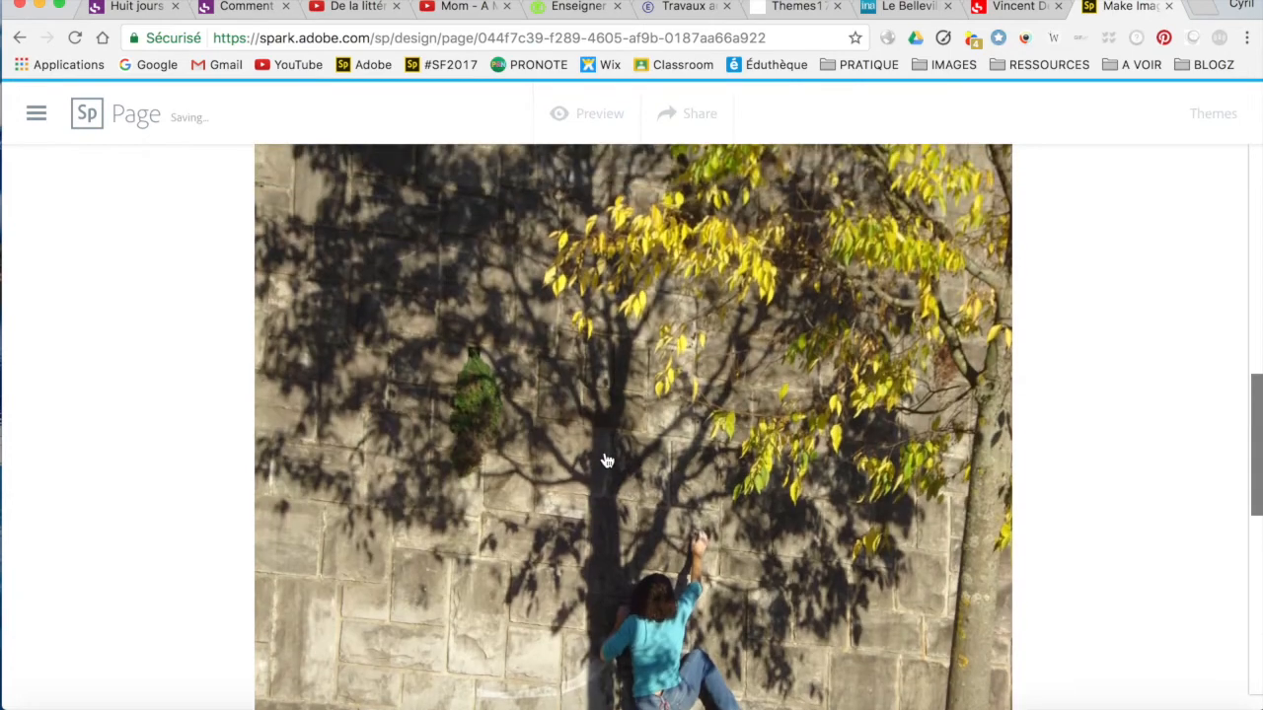
pyautogui.click(607, 461)
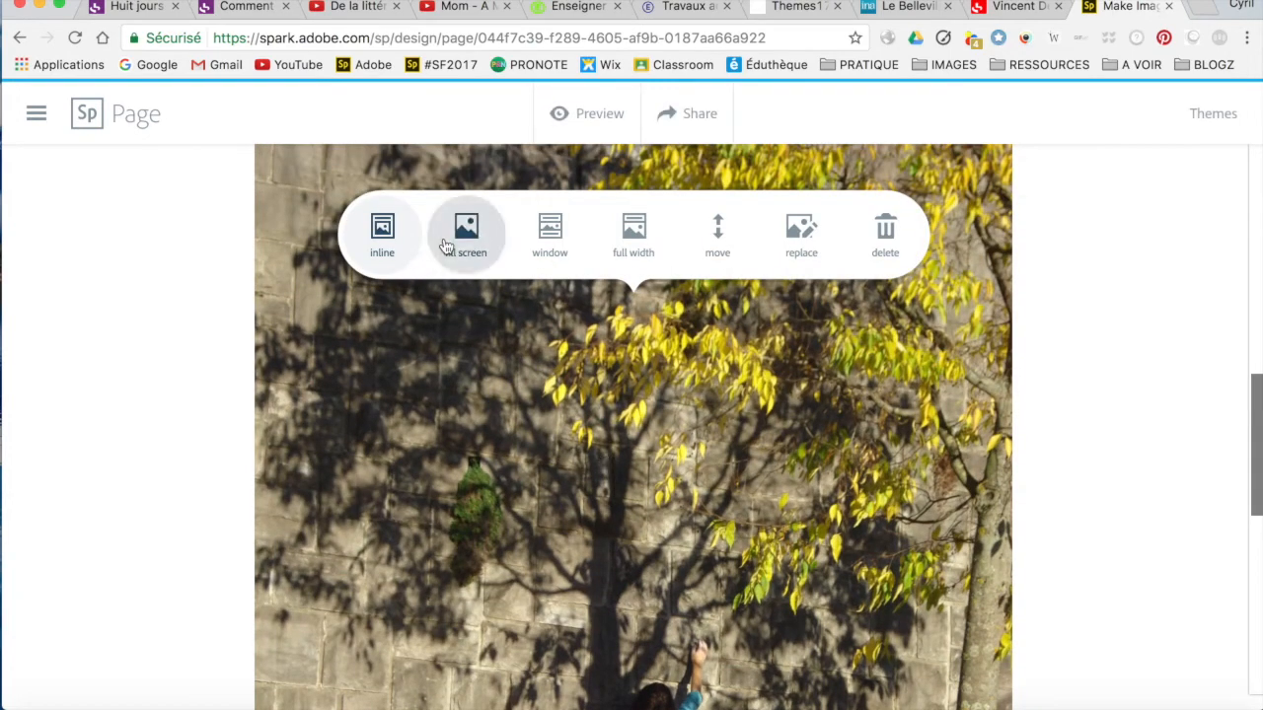
pyautogui.click(474, 241)
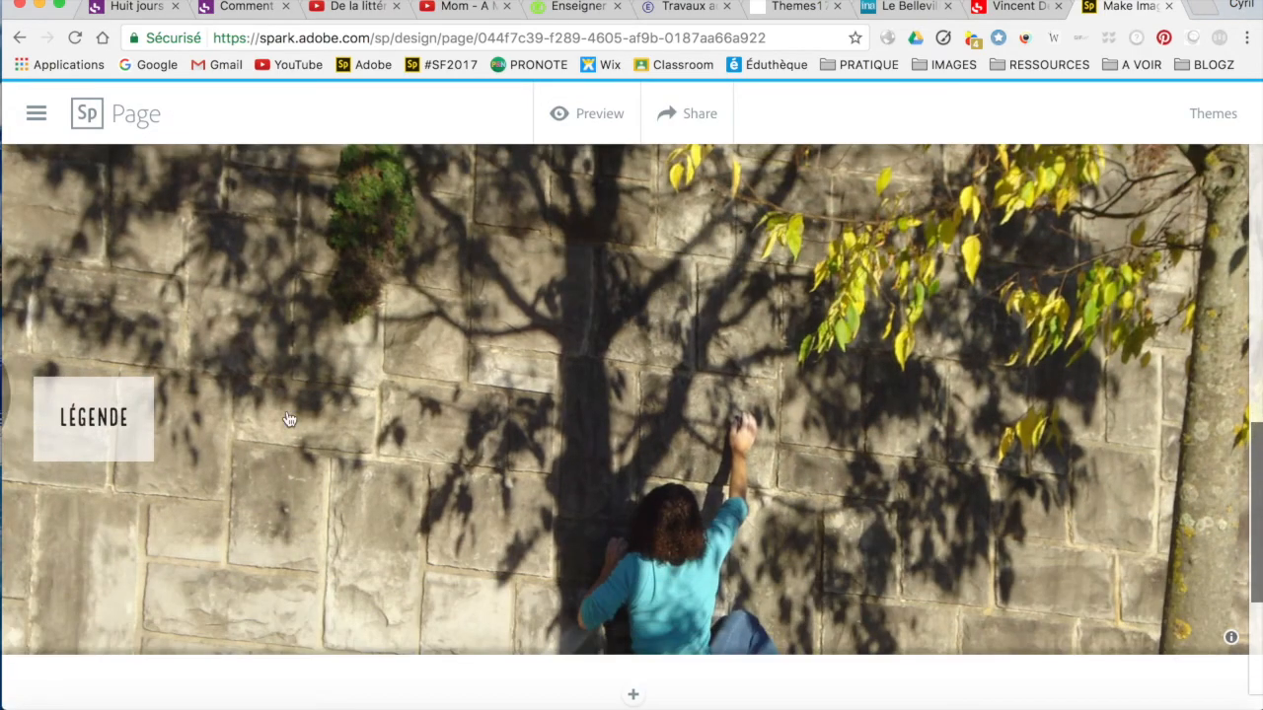
# Change the captioned photo's layout to window and check how it scrolls on the page.
pyautogui.click(479, 461)
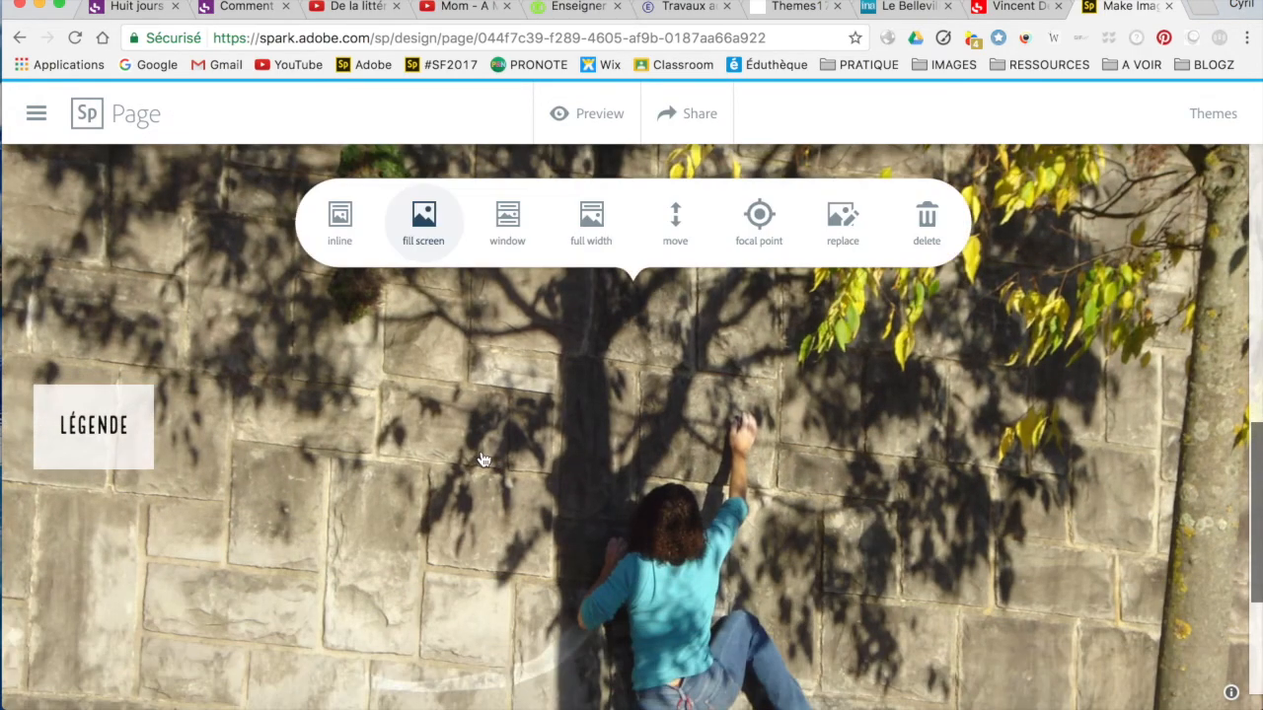
pyautogui.click(521, 225)
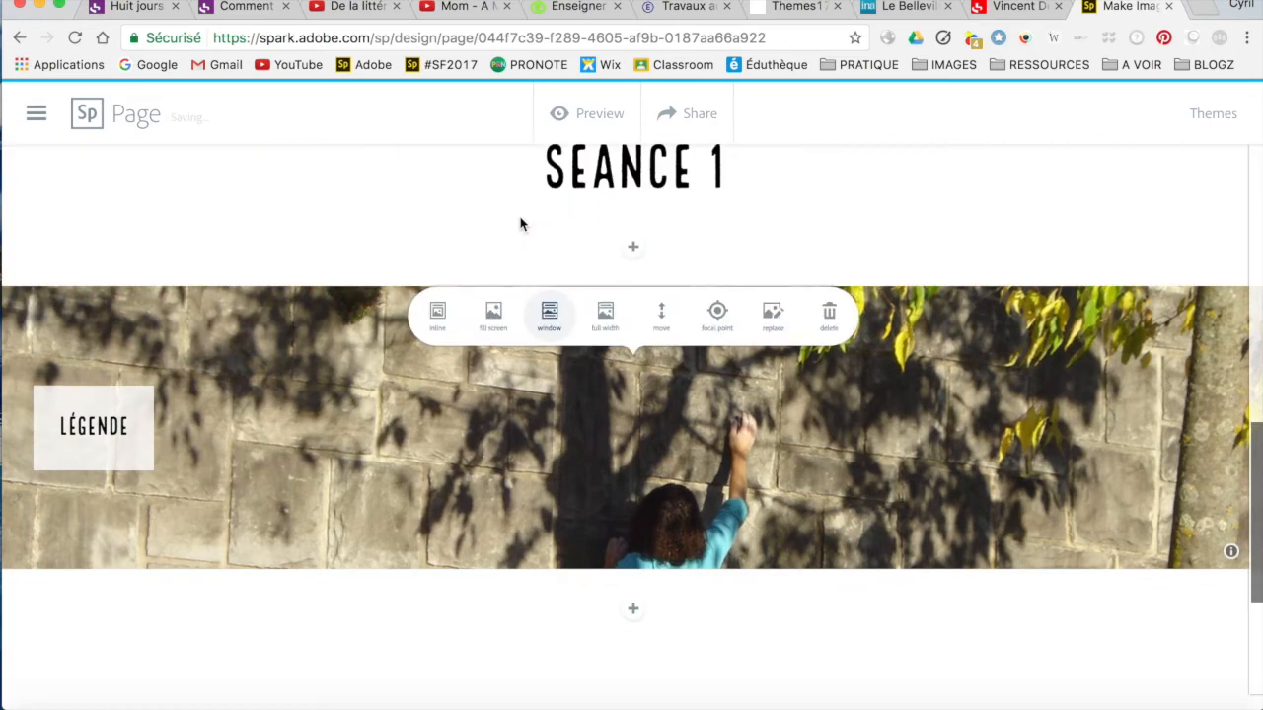
pyautogui.scroll(-2, 565, 509)
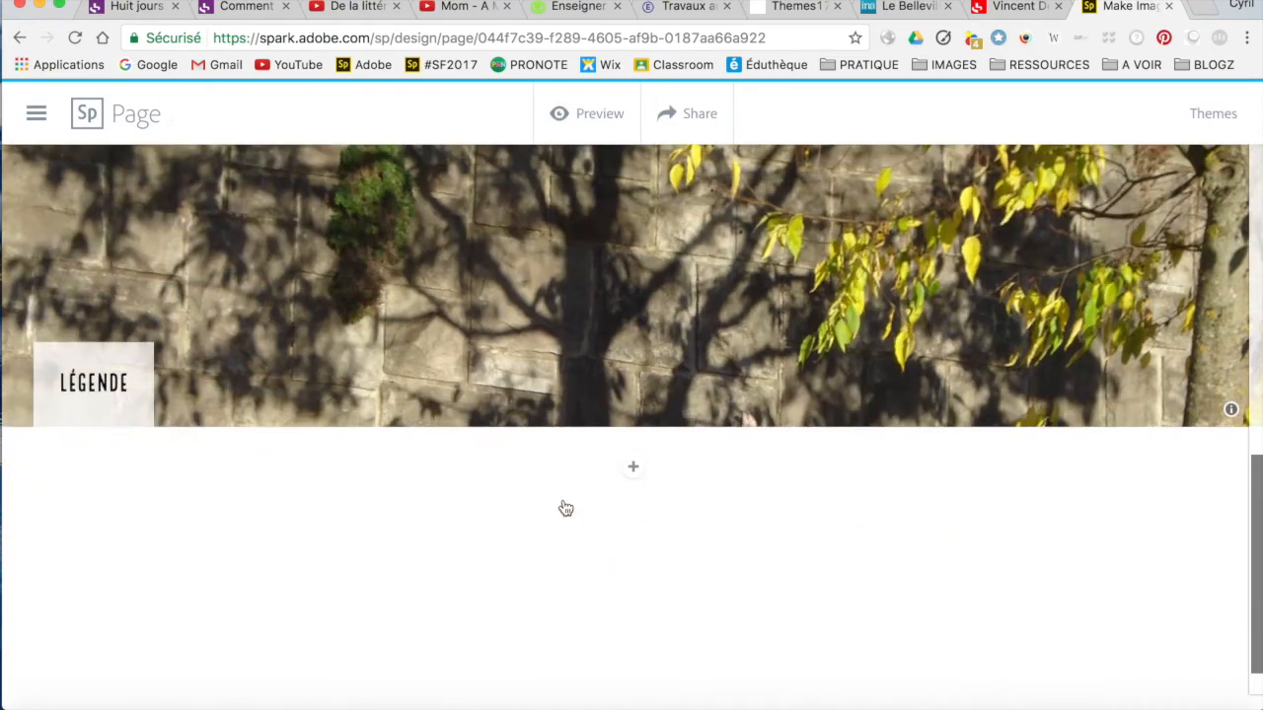
pyautogui.scroll(3, 565, 508)
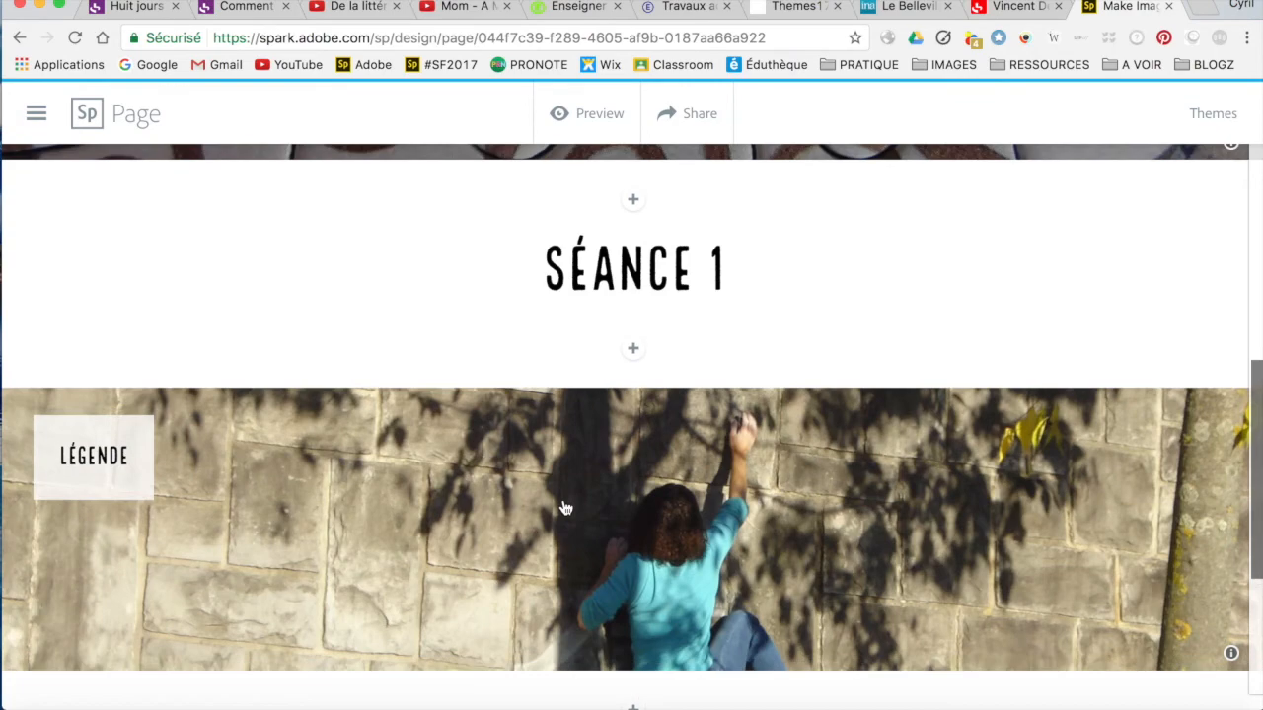
# Change the captioned tree shadow photo's layout to full width and check it down to its caption.
pyautogui.click(604, 420)
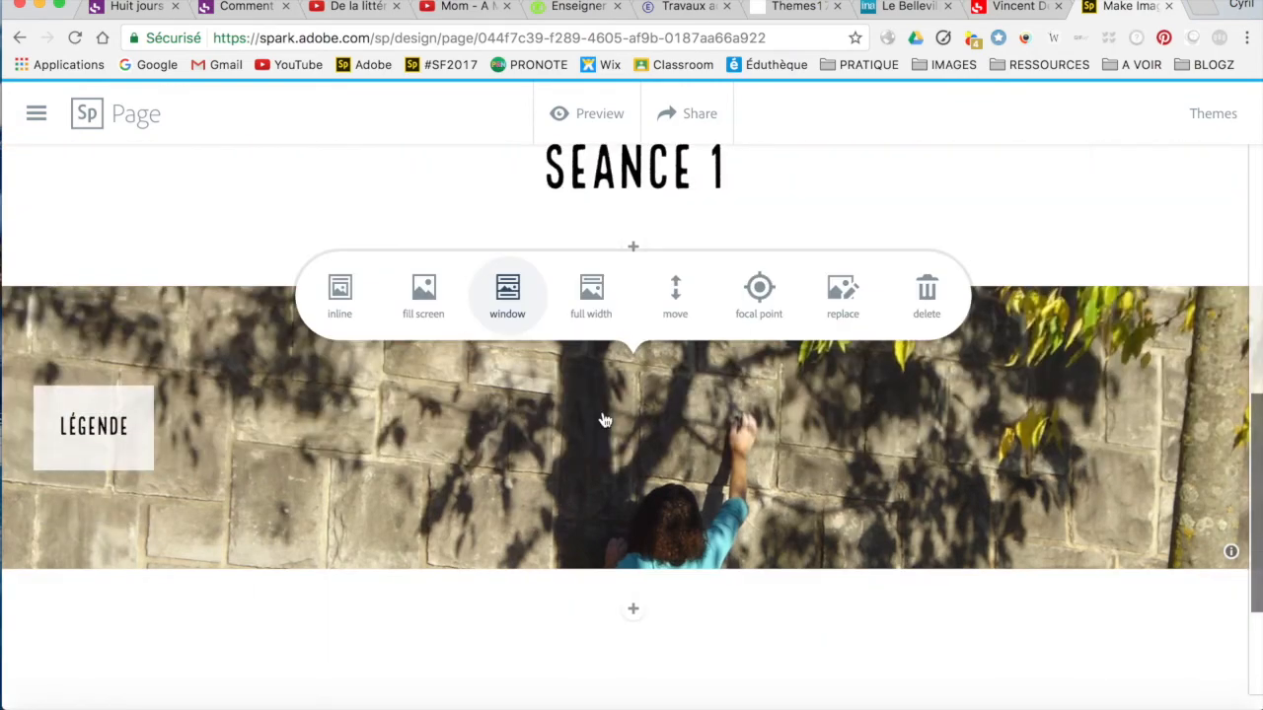
pyautogui.click(592, 298)
pyautogui.scroll(-7, 564, 499)
pyautogui.scroll(-6, 565, 497)
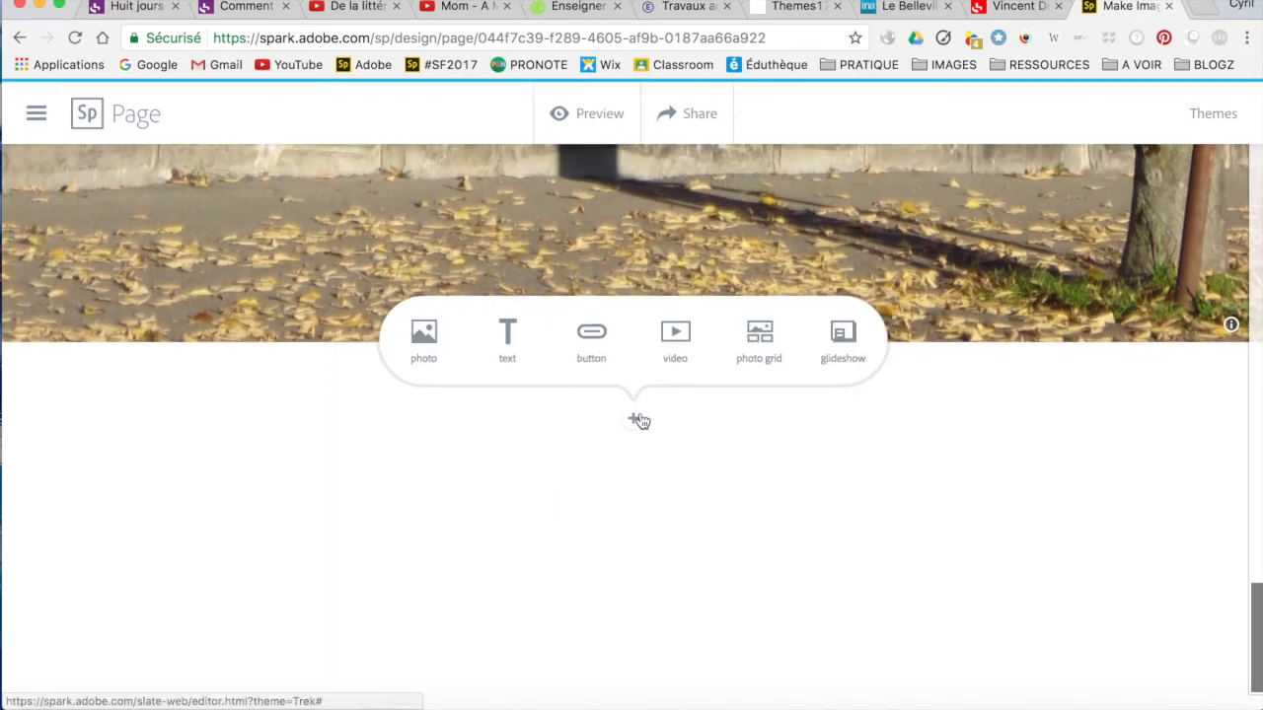
pyautogui.click(636, 422)
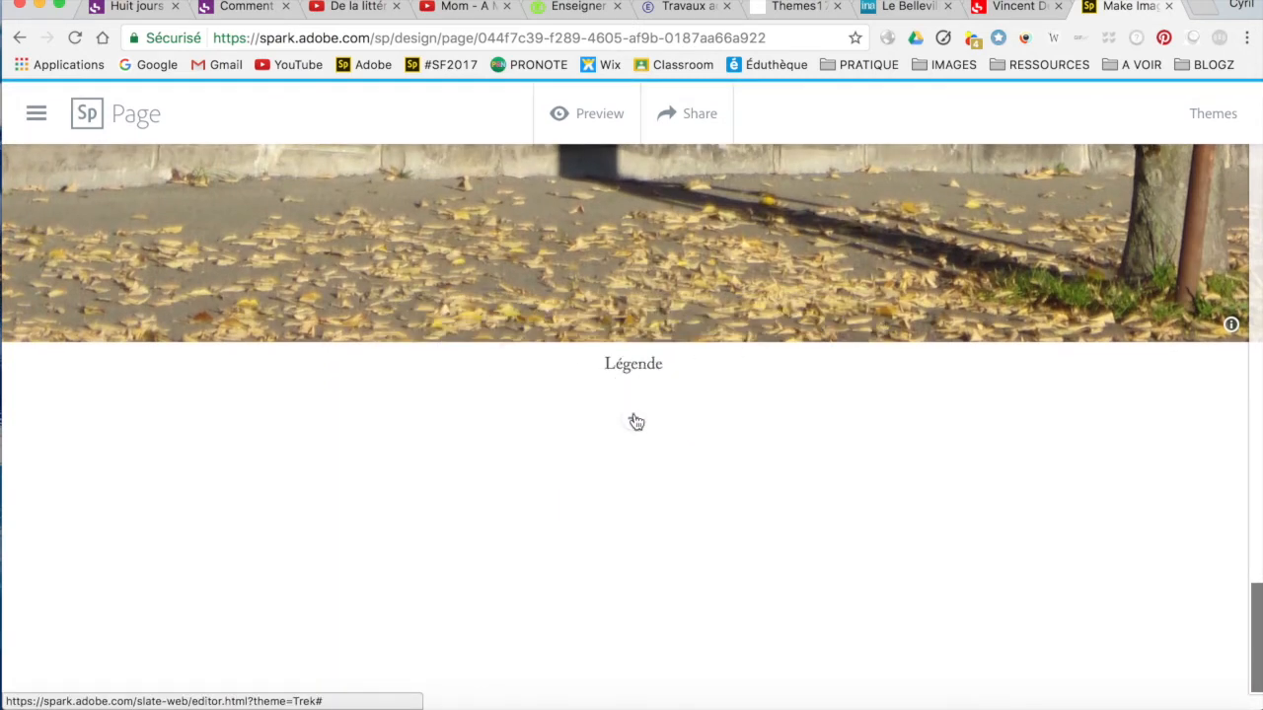
pyautogui.click(624, 434)
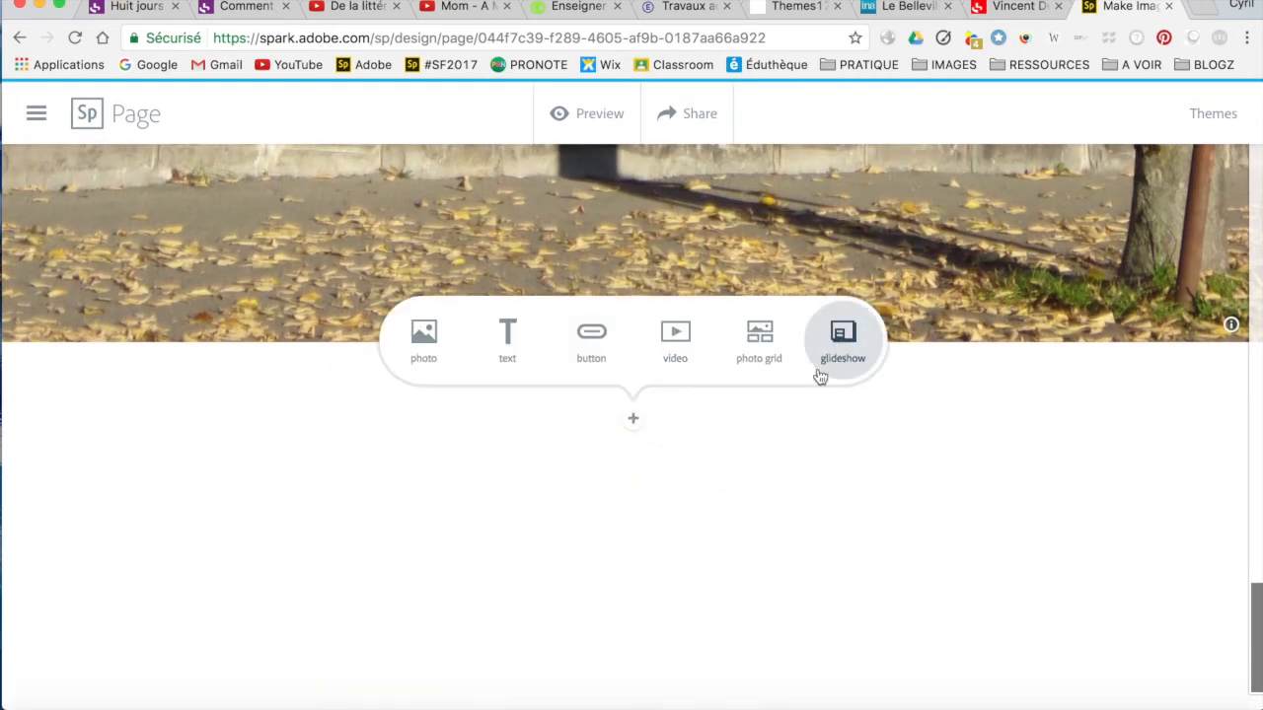
pyautogui.click(684, 491)
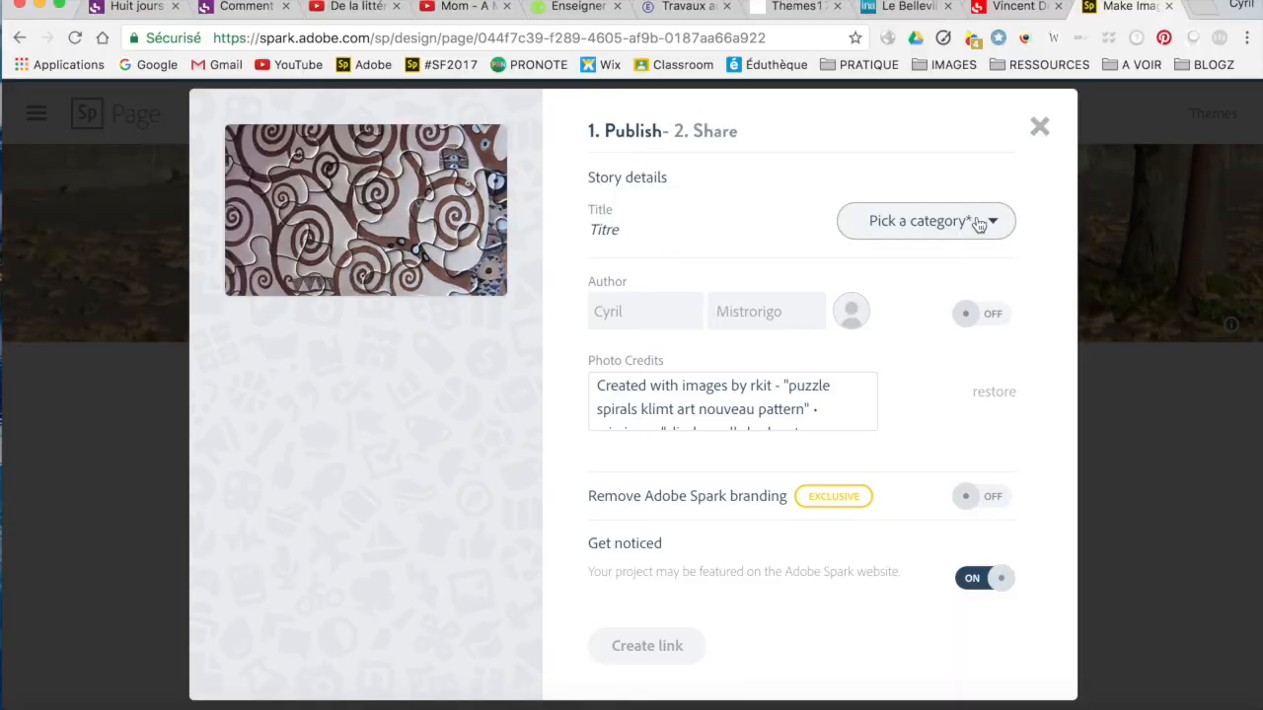
# Publish the page in the Education category by creating its shareable link.
pyautogui.click(979, 223)
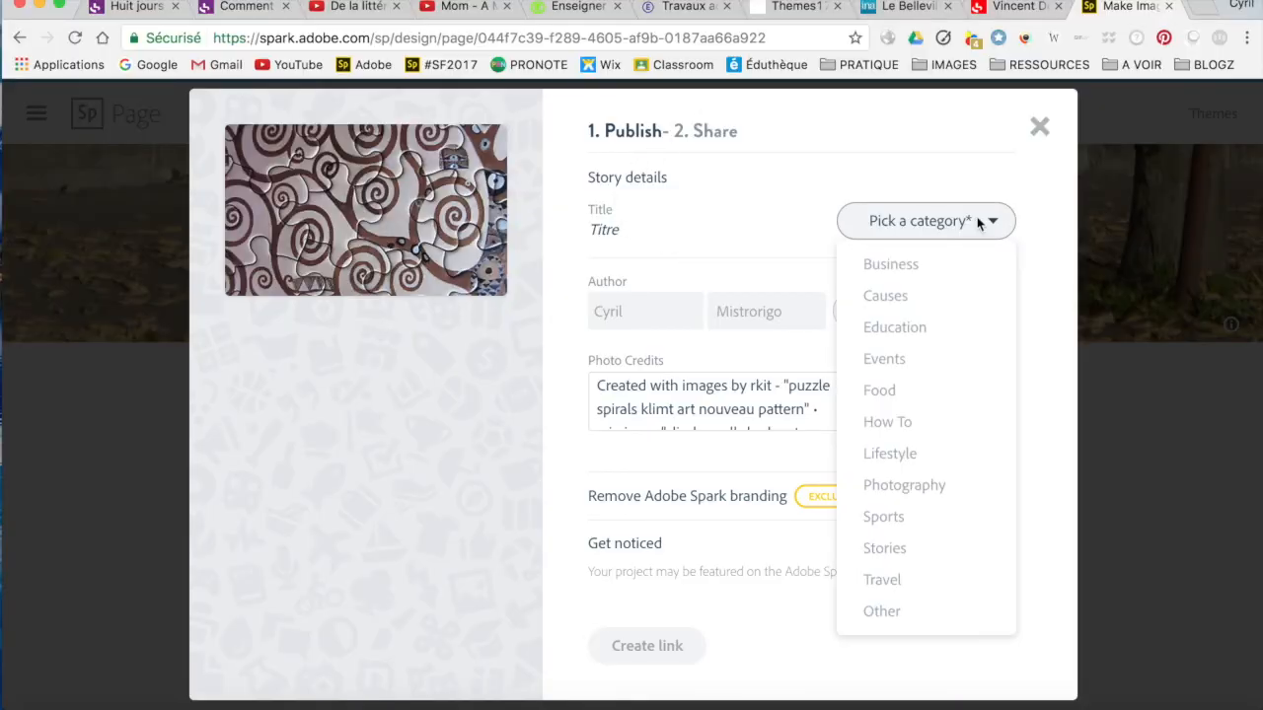
pyautogui.click(890, 331)
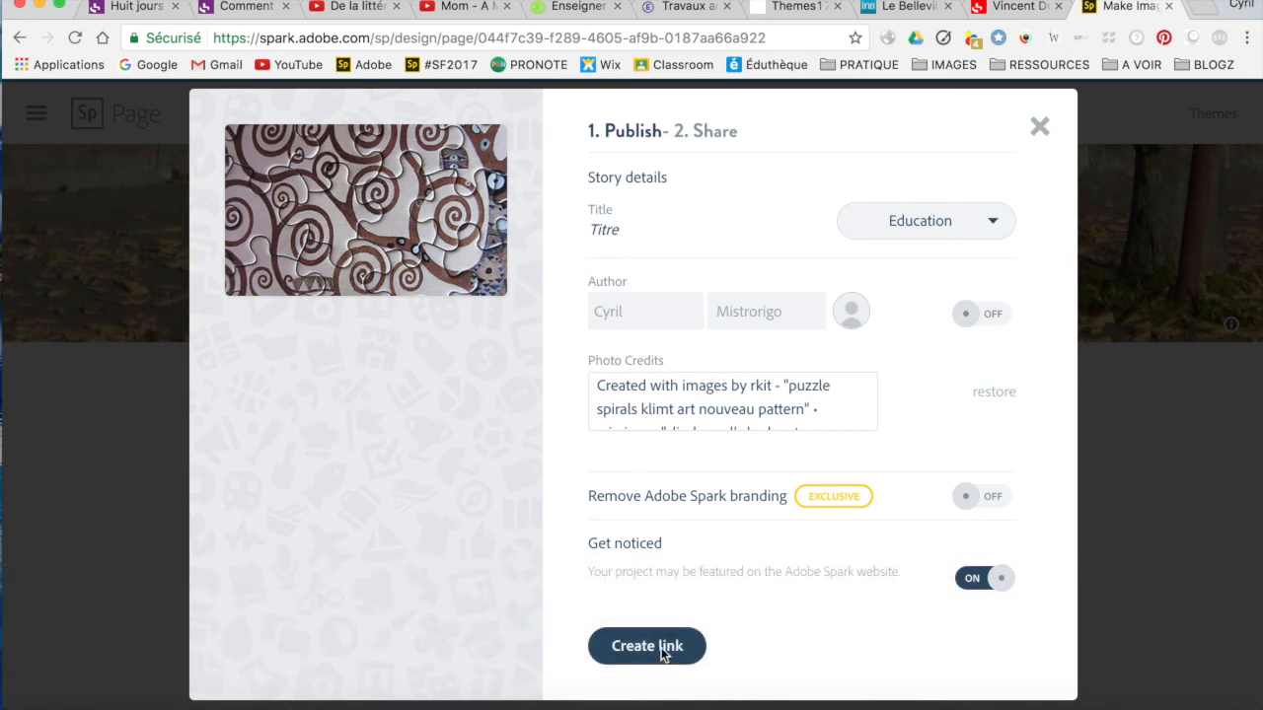
pyautogui.click(663, 653)
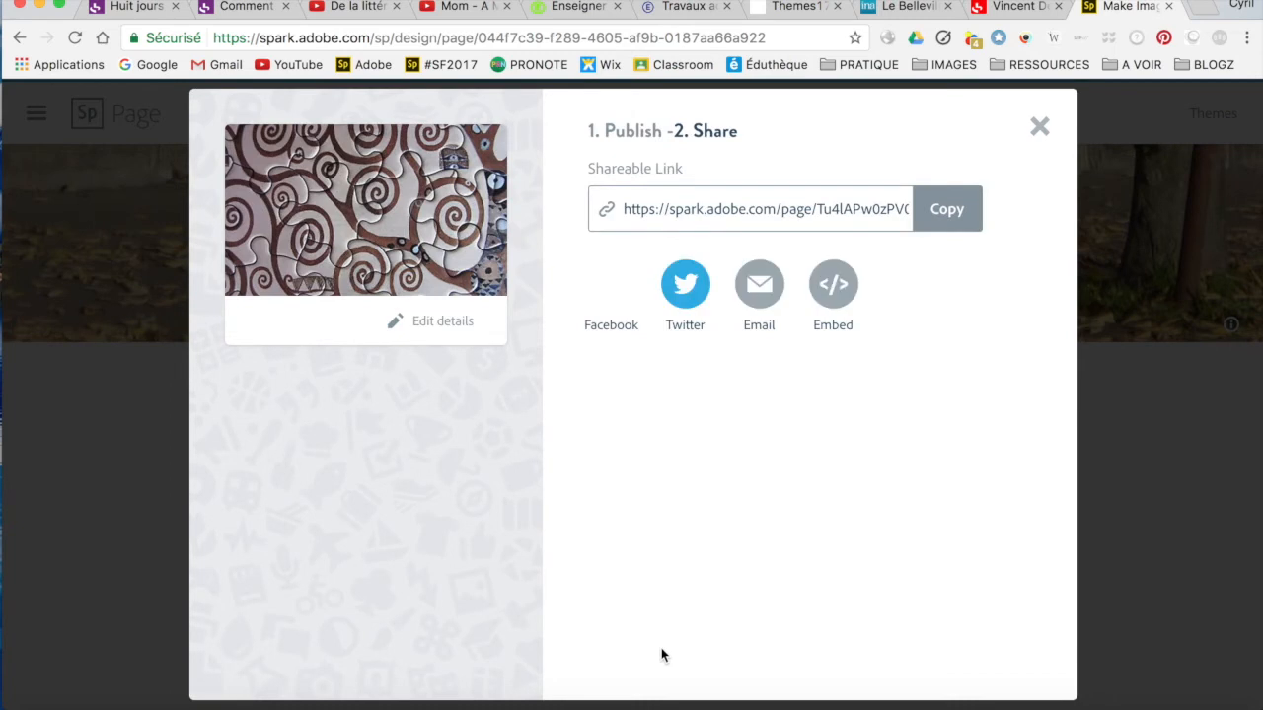
# Open the shareable link in a new browser tab and look through the published page down to its credits.
pyautogui.click(674, 209)
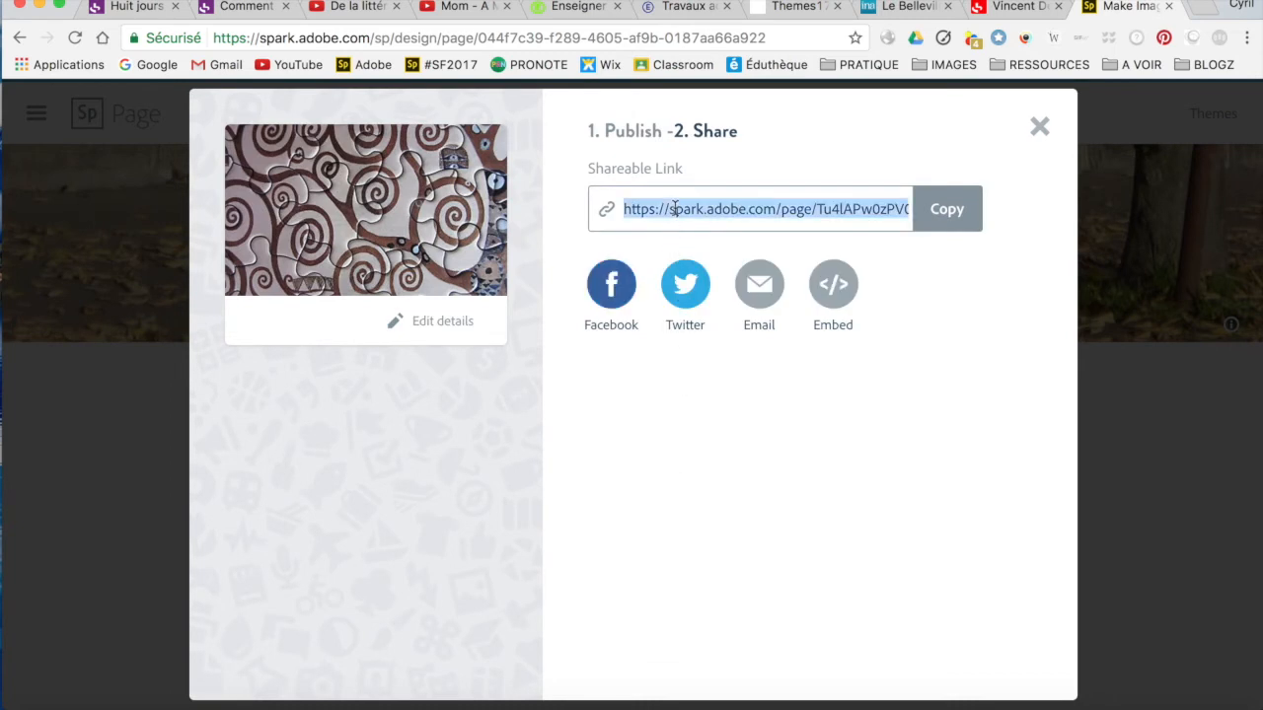
pyautogui.click(1196, 7)
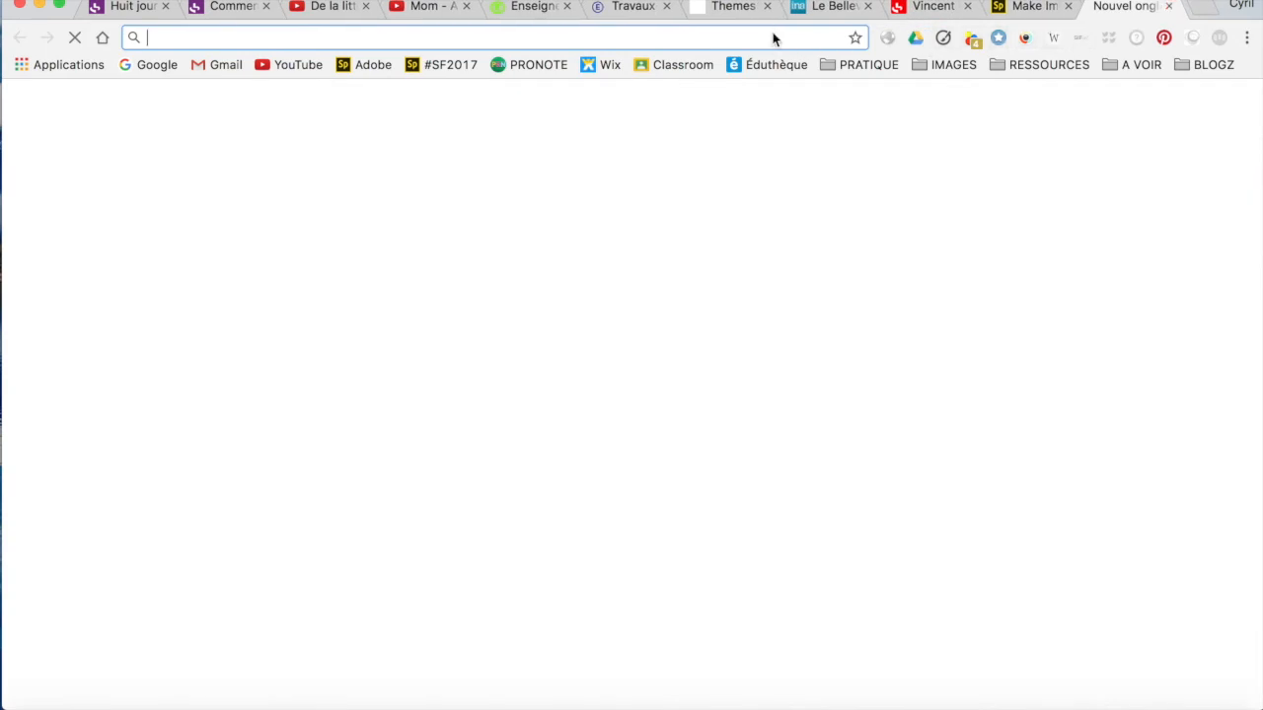
pyautogui.write('https://spark.adobe.com/page/Tu4lAPw0zPV0H/')
pyautogui.press('Return')
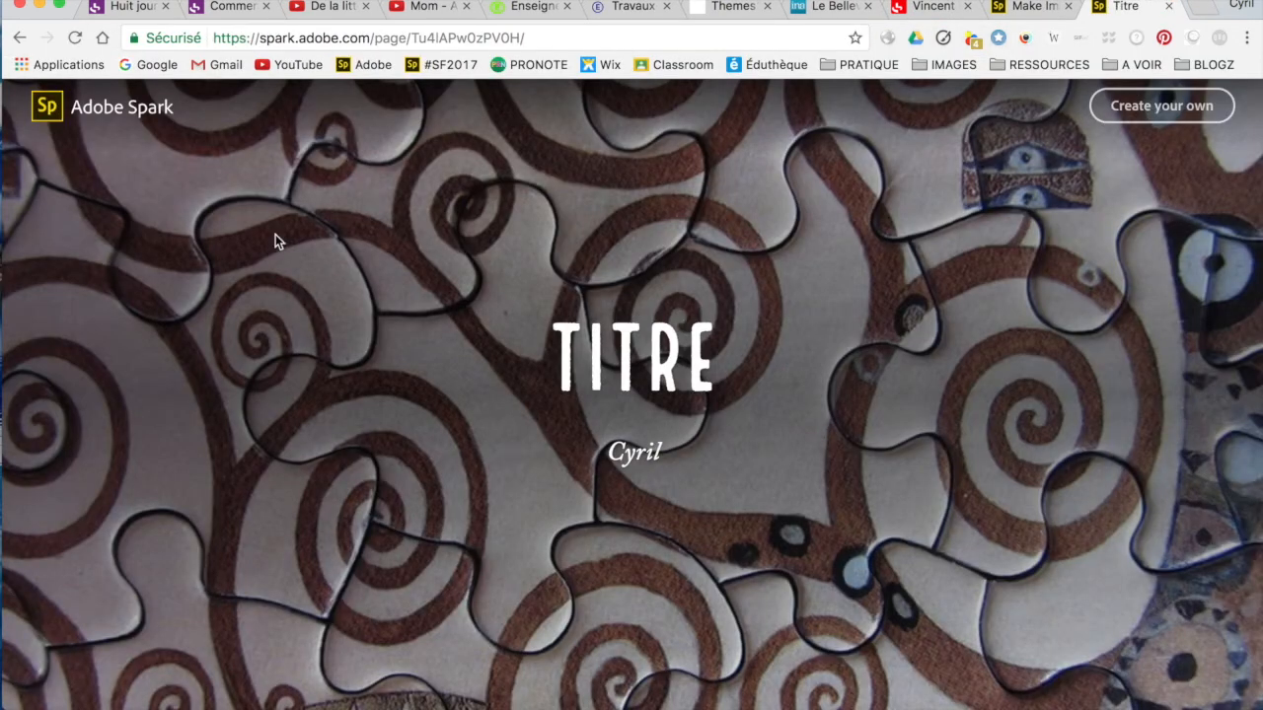
pyautogui.scroll(-3, 511, 458)
pyautogui.scroll(-5, 510, 452)
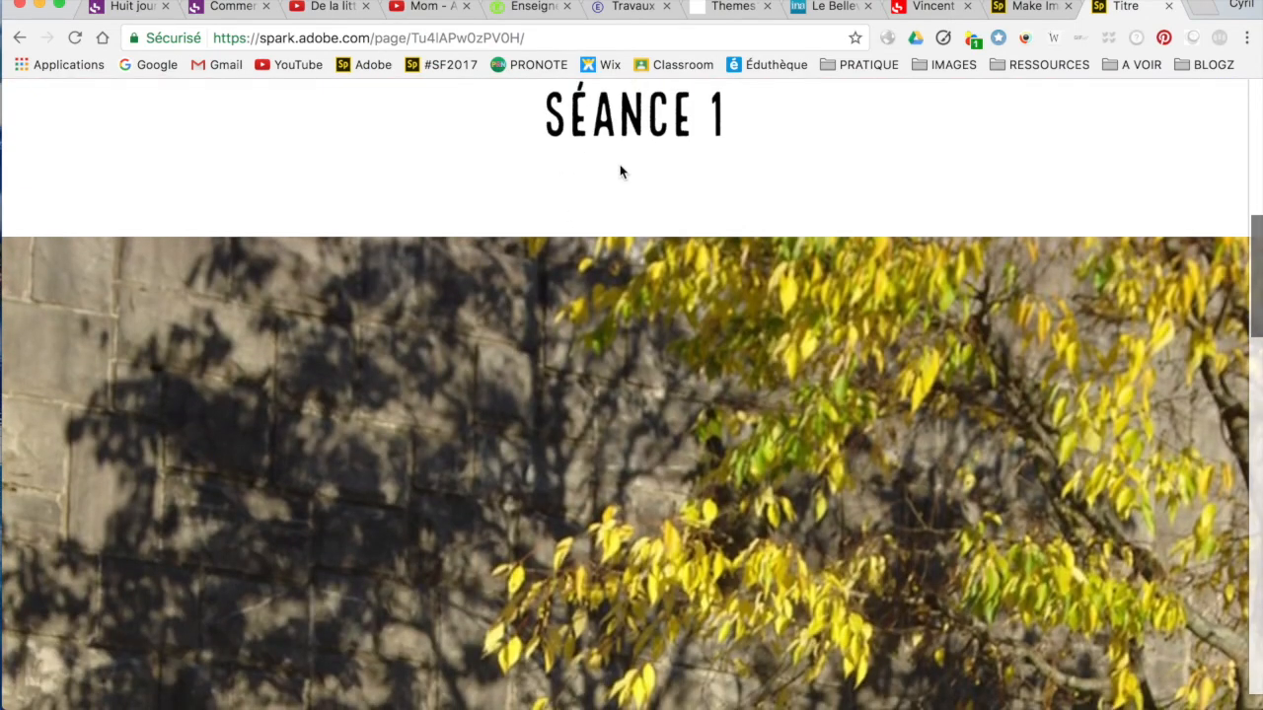
pyautogui.scroll(-10, 644, 322)
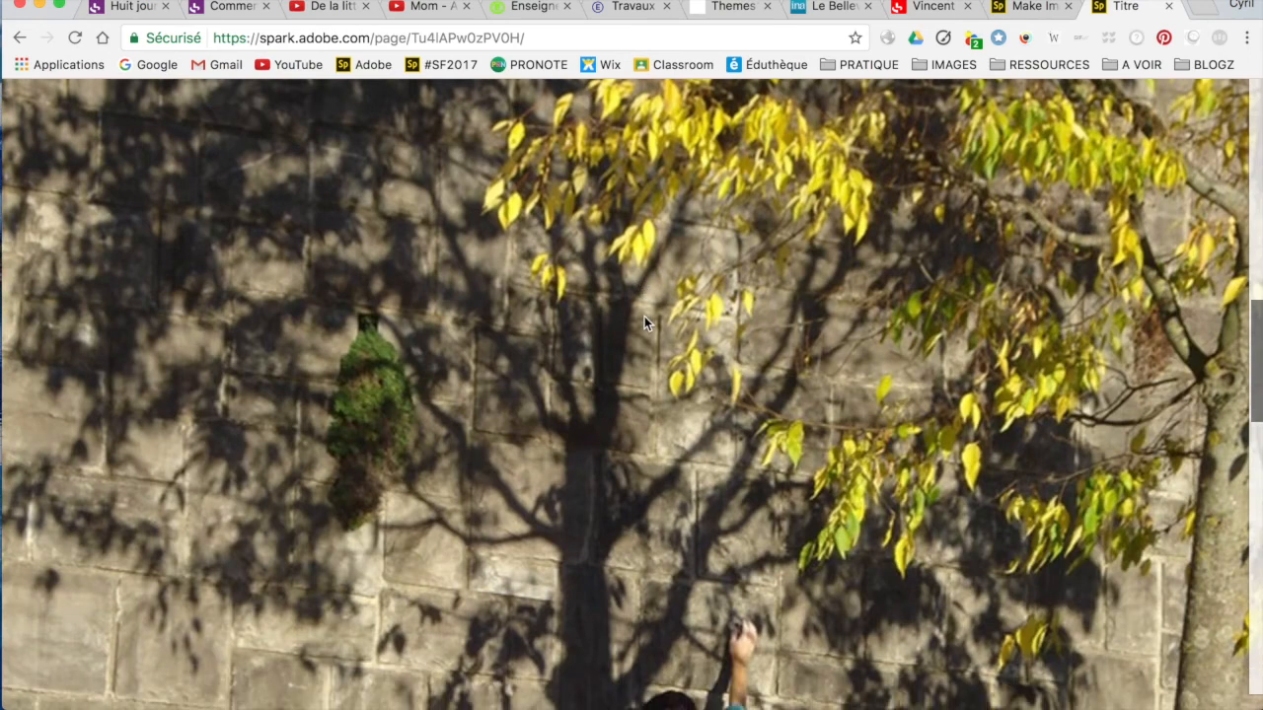
pyautogui.scroll(-10, 644, 323)
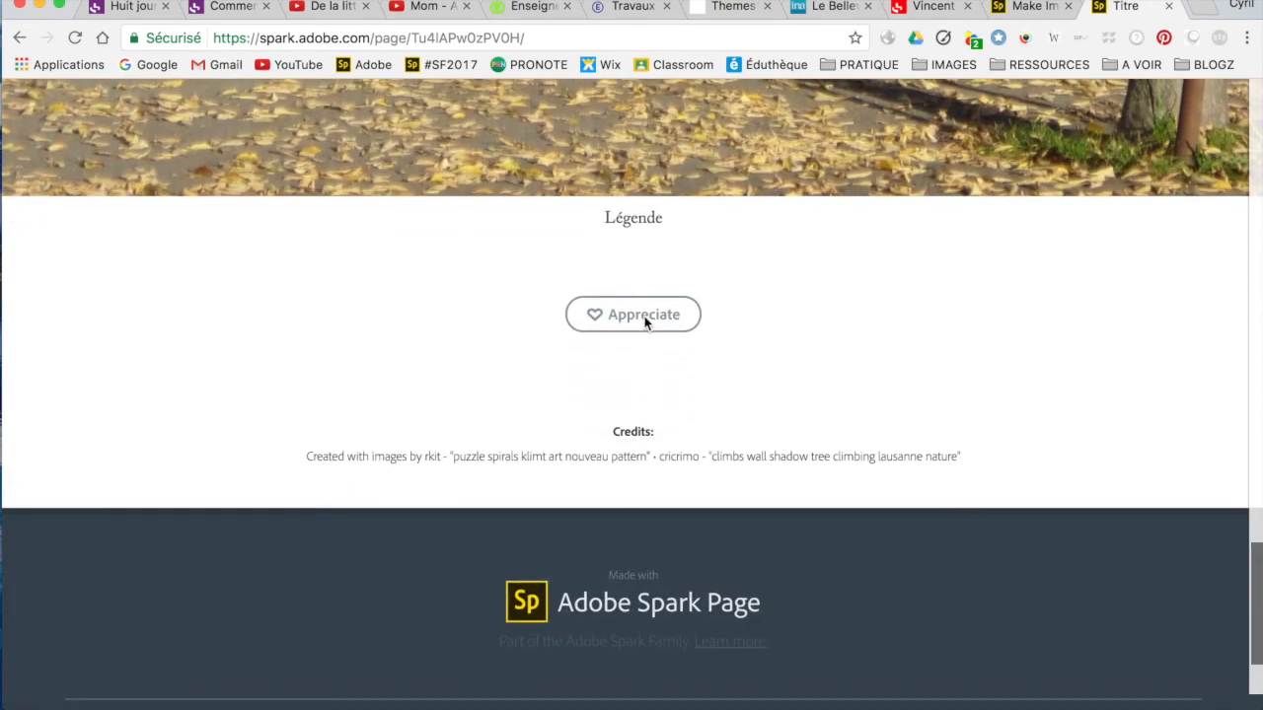
pyautogui.scroll(-1, 644, 322)
pyautogui.scroll(10, 645, 322)
# Return to the page editor and add a centred H1 heading reading "Séance 2" below the captioned photo.
pyautogui.click(1032, 7)
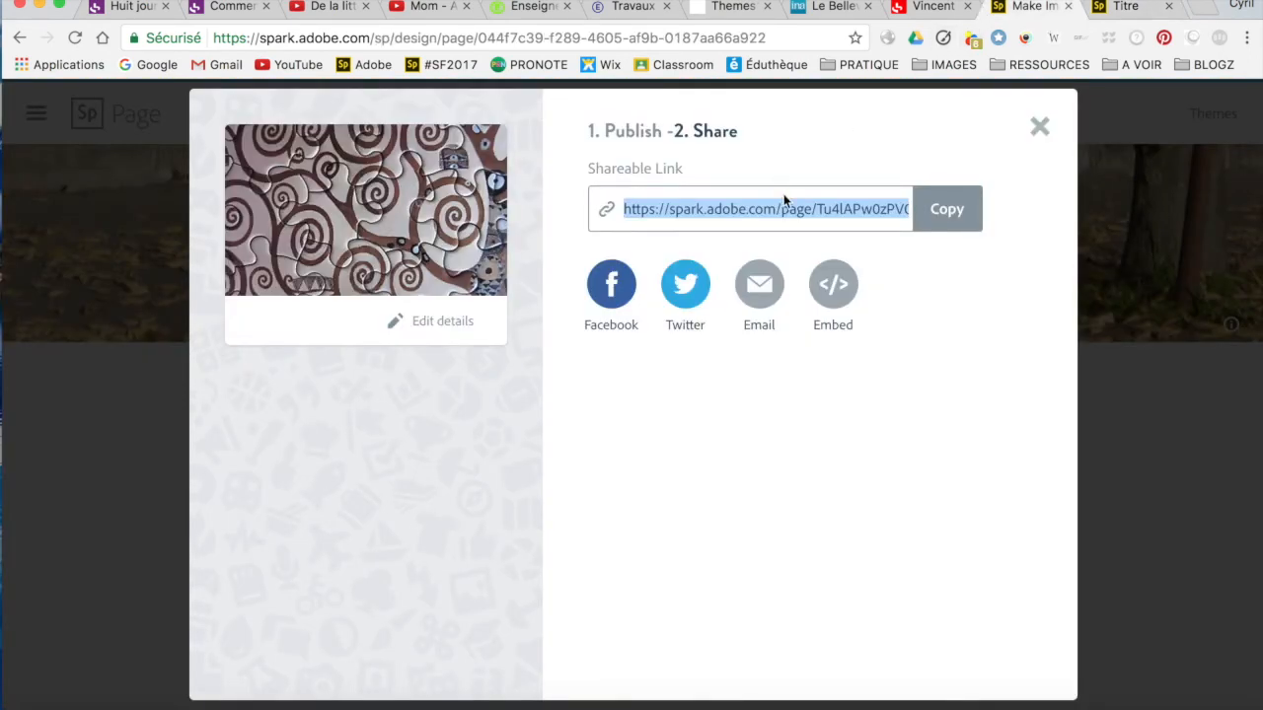
pyautogui.click(1039, 129)
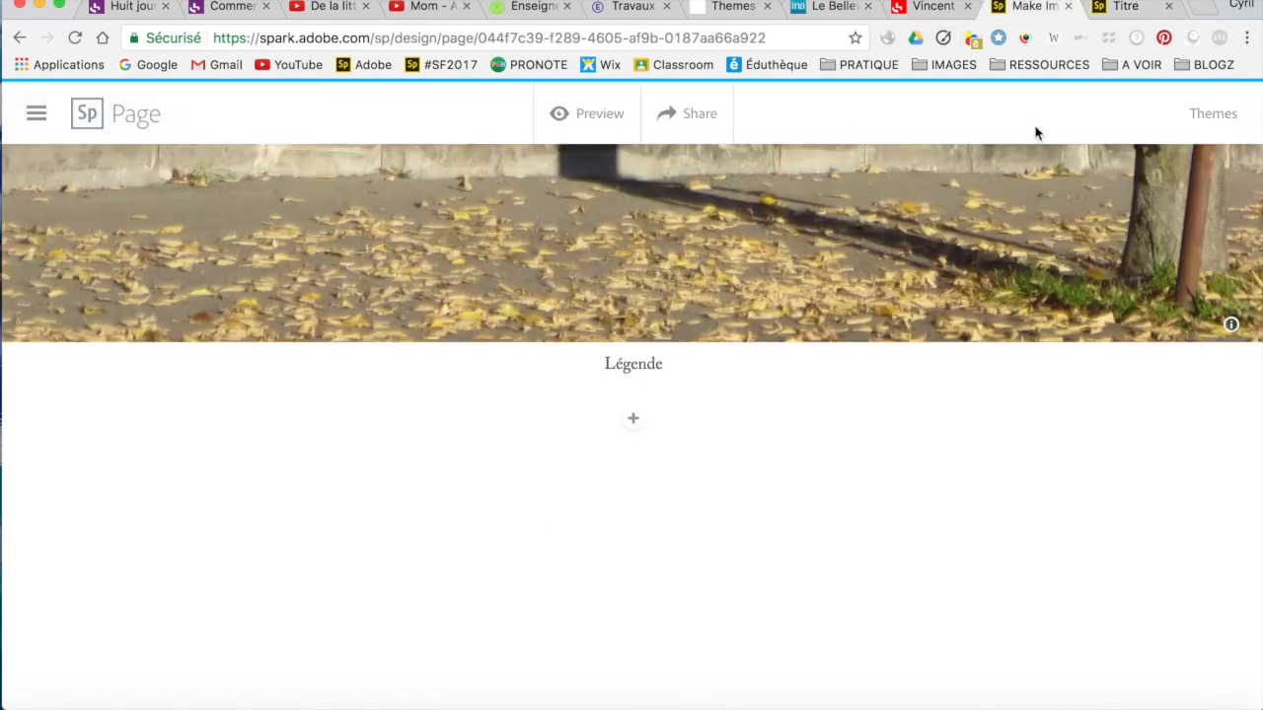
pyautogui.click(624, 421)
pyautogui.click(488, 349)
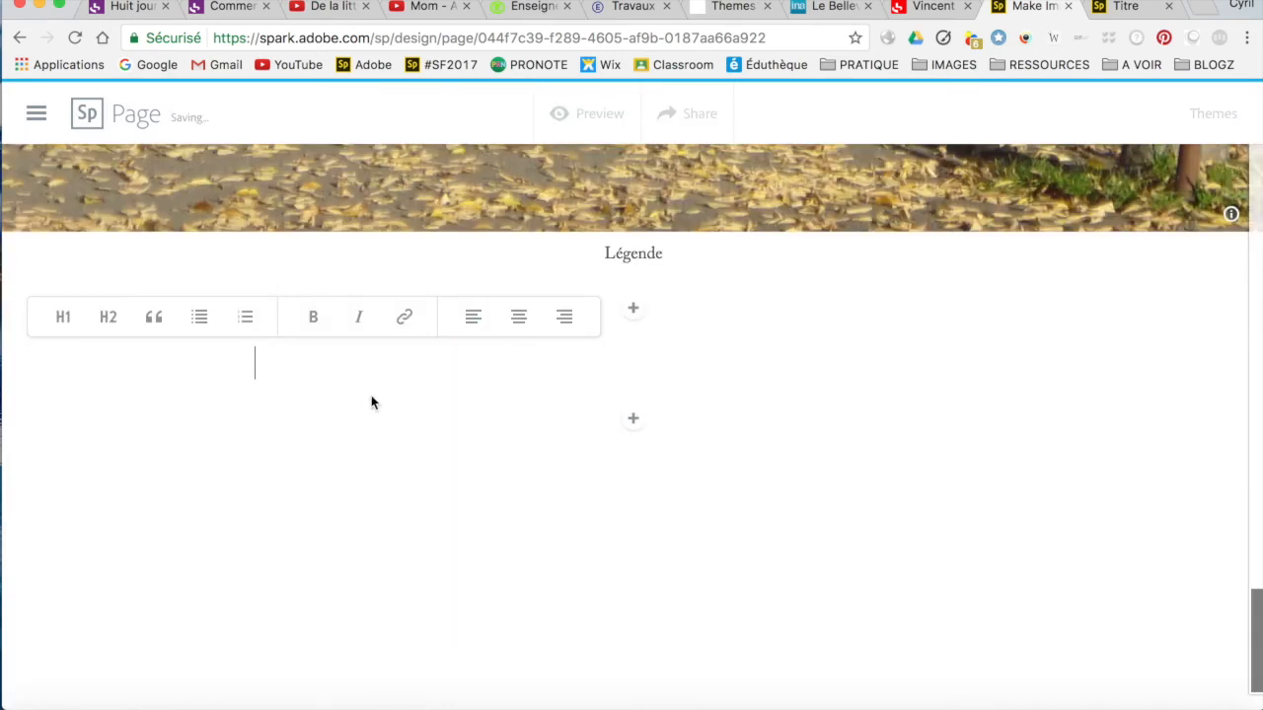
pyautogui.click(60, 320)
pyautogui.click(520, 282)
pyautogui.write('Séance ')
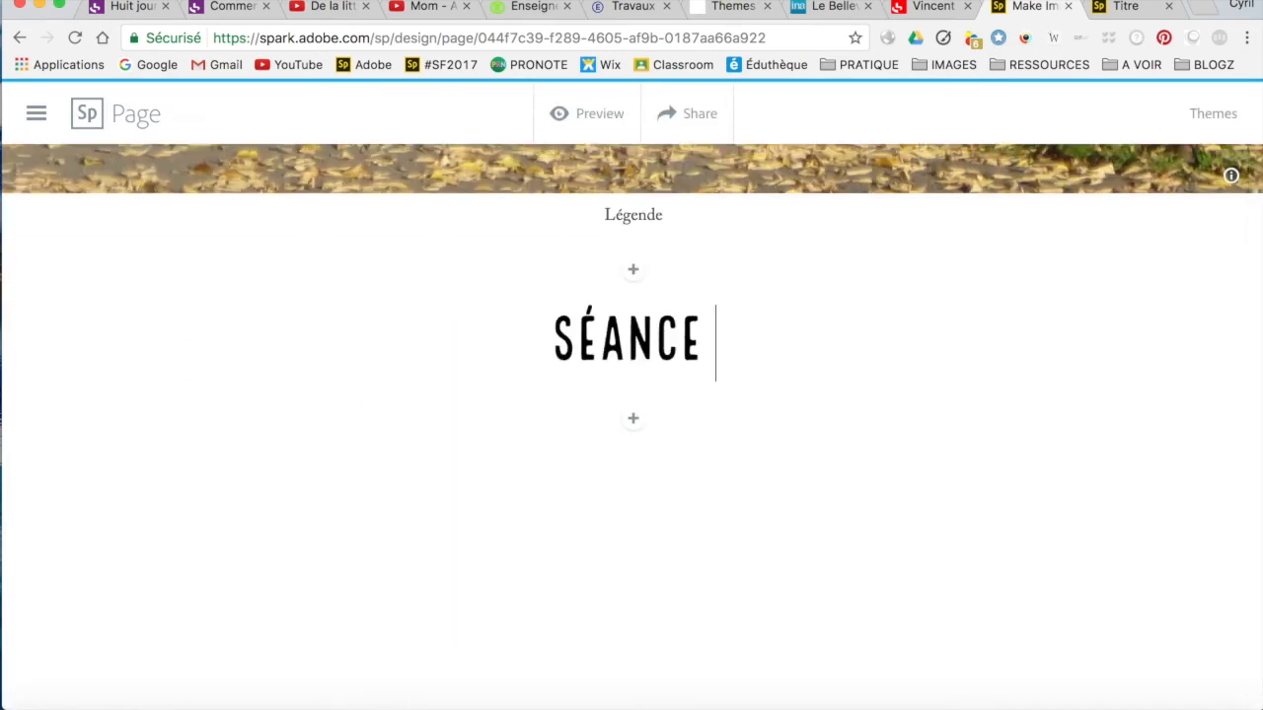
pyautogui.write('2')
pyautogui.click(633, 418)
pyautogui.click(592, 347)
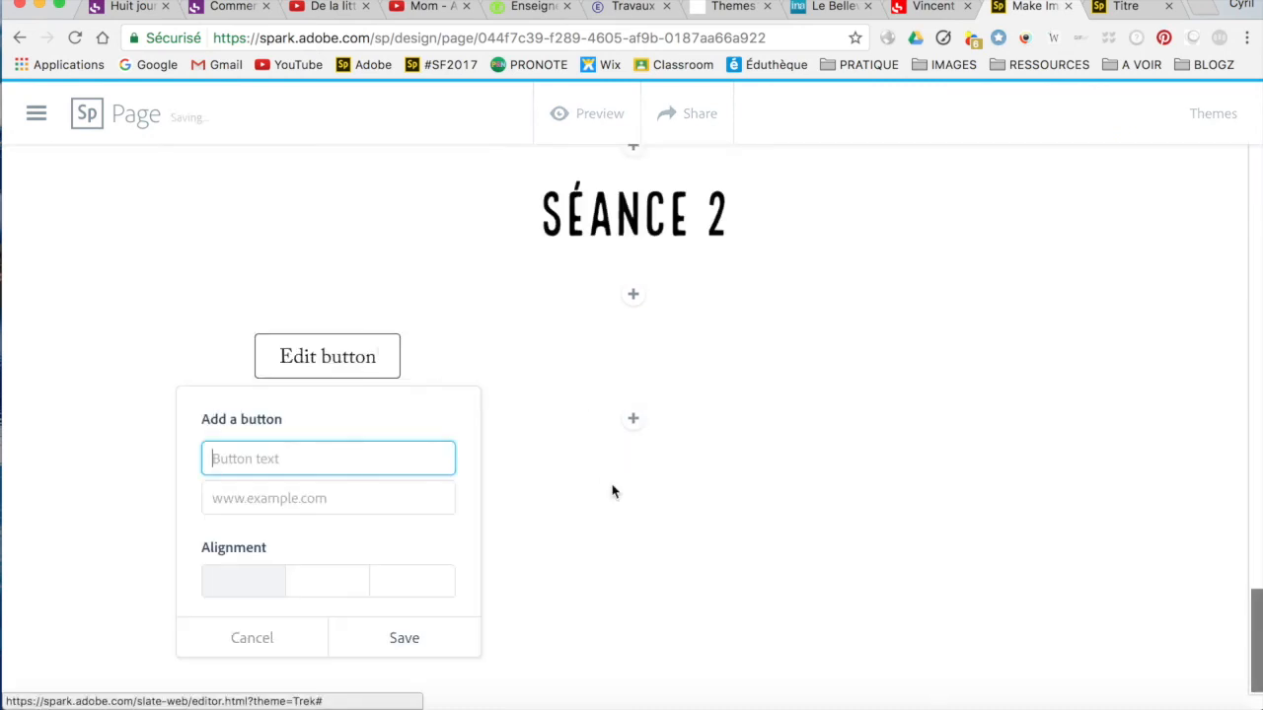
pyautogui.write('jndc')
pyautogui.click(285, 500)
pyautogui.write('https://spark.adobe.com/page/Tu4lAPw0zPV0H/')
pyautogui.click(327, 585)
pyautogui.click(397, 639)
# Add a text block reading "djesc bcj nxj ncjx nc" below the jndc button.
pyautogui.scroll(3, 688, 251)
pyautogui.scroll(-2, 690, 330)
pyautogui.click(632, 478)
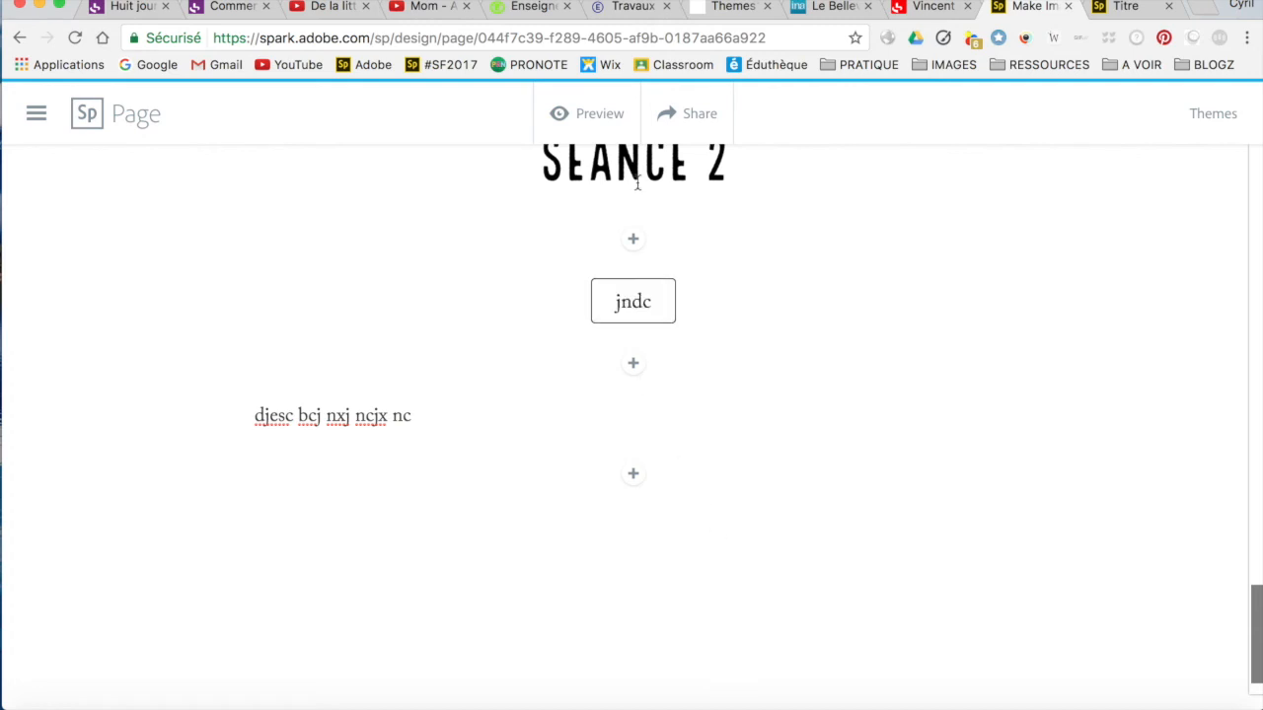
# Update the existing shareable link with the page changes and open it in a new browser tab.
pyautogui.click(705, 117)
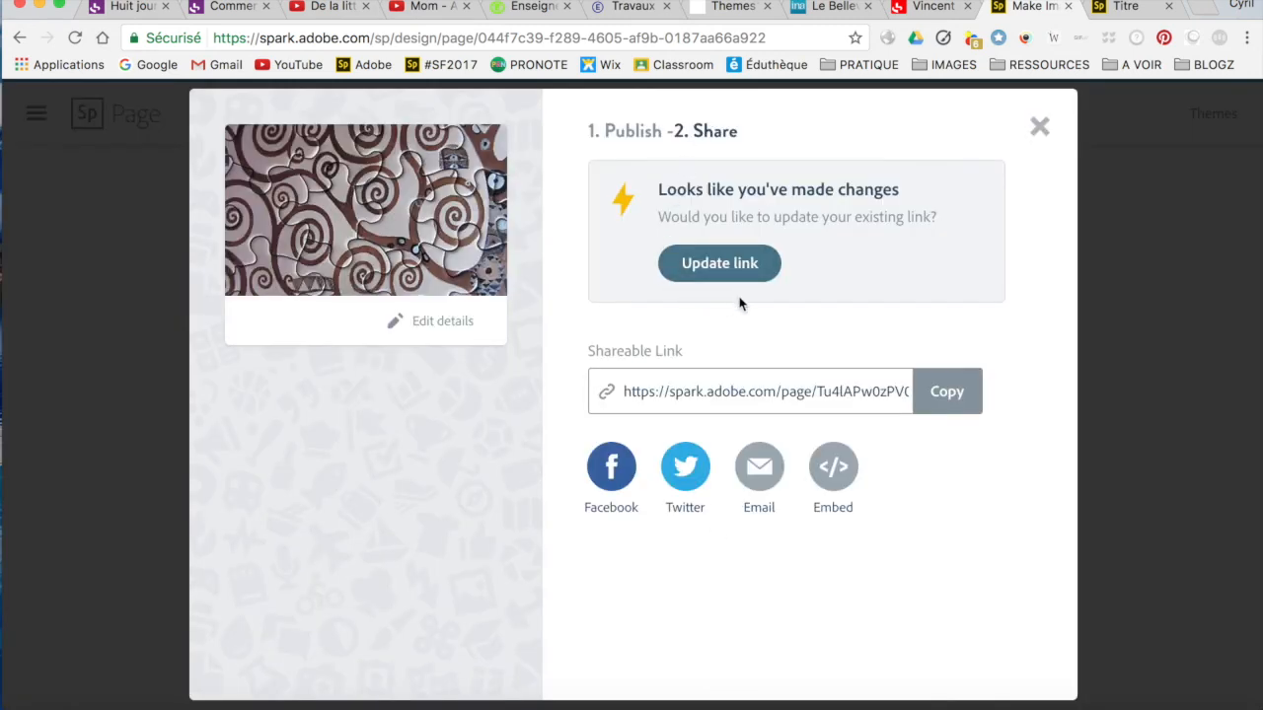
pyautogui.click(719, 266)
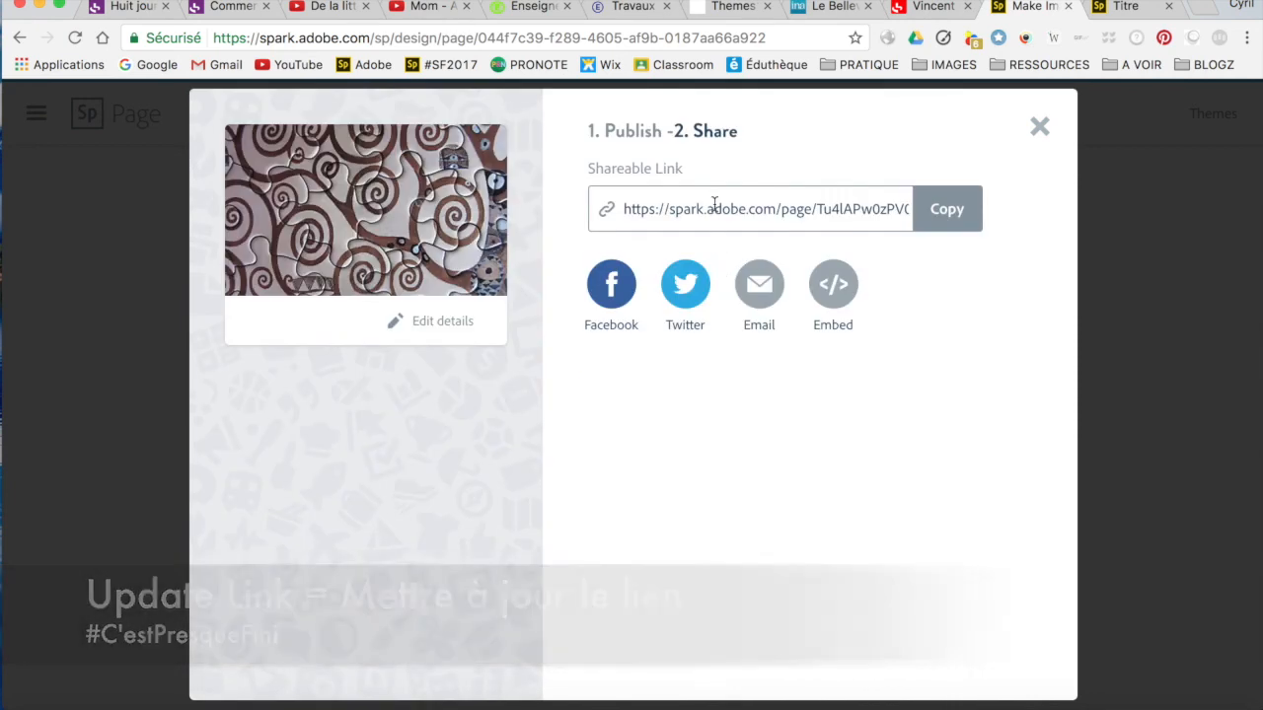
pyautogui.click(1204, 8)
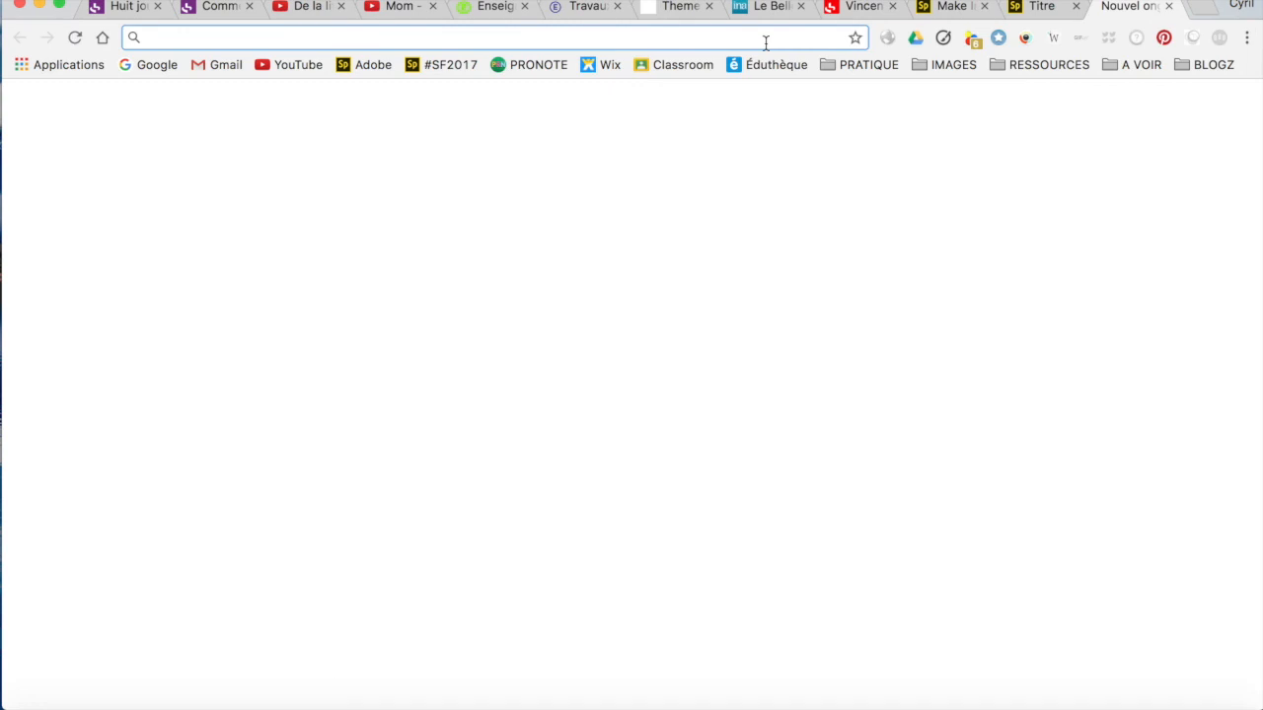
pyautogui.write('https://spark.adobe.com/page/Tu4lAPw0zPV0H/')
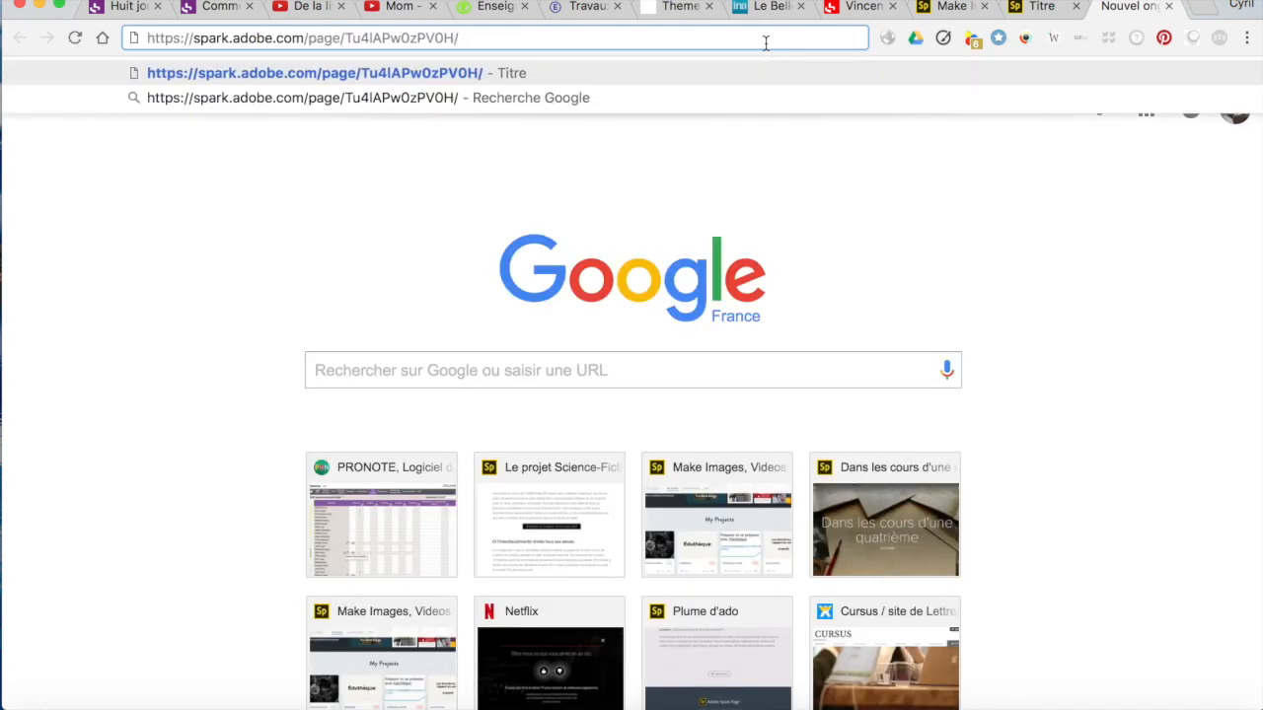
pyautogui.press('Return')
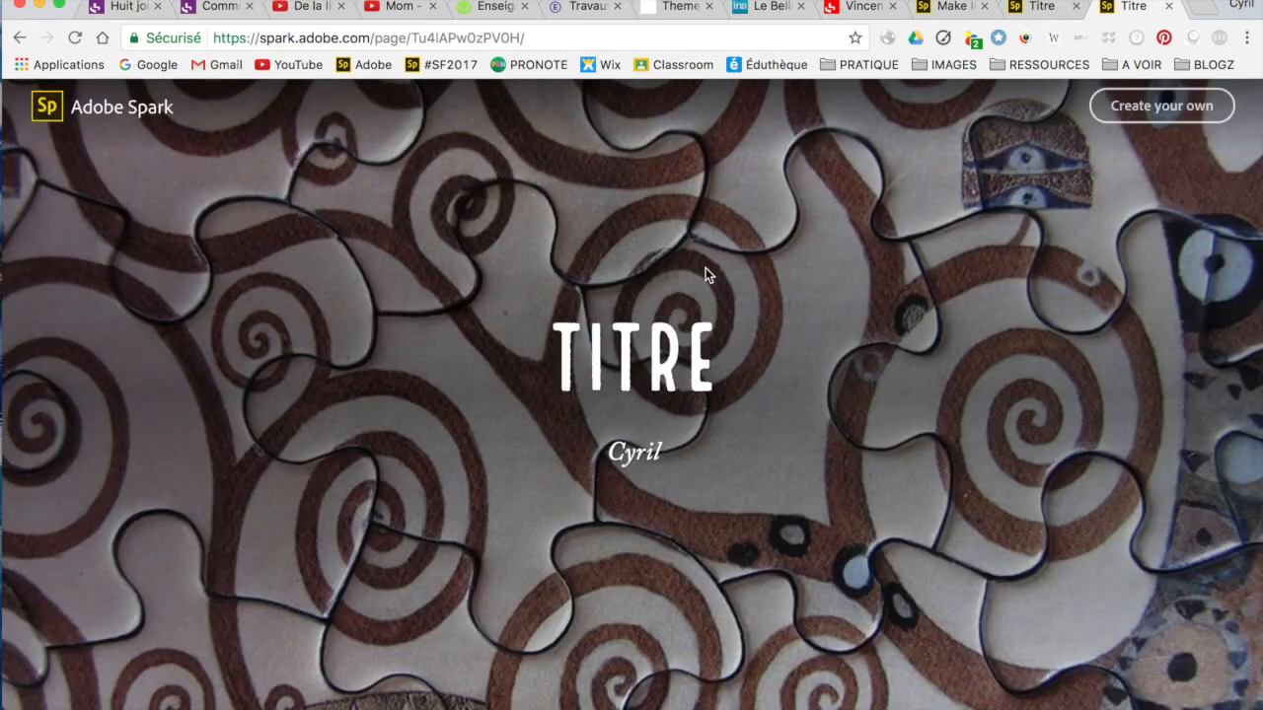
# Look through the updated published page down to the Séance 2 section and test its jndc button.
pyautogui.scroll(-2, 705, 267)
pyautogui.scroll(-8, 705, 267)
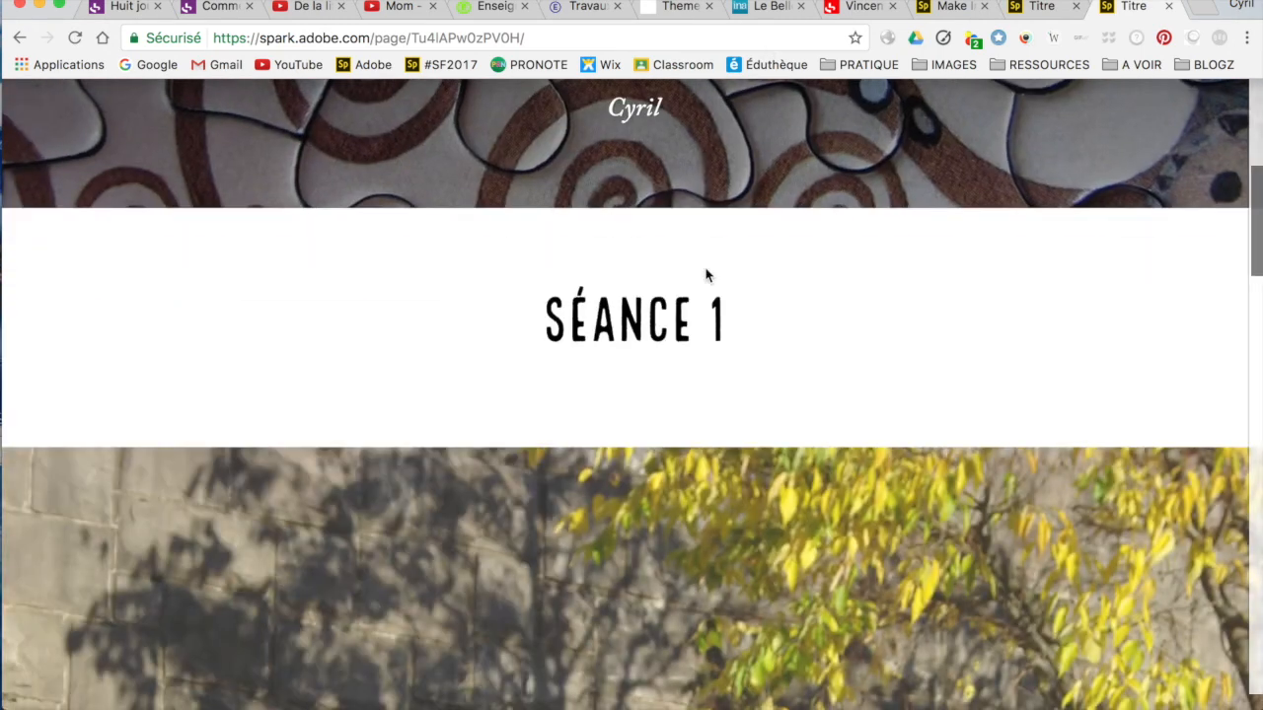
pyautogui.scroll(-10, 706, 267)
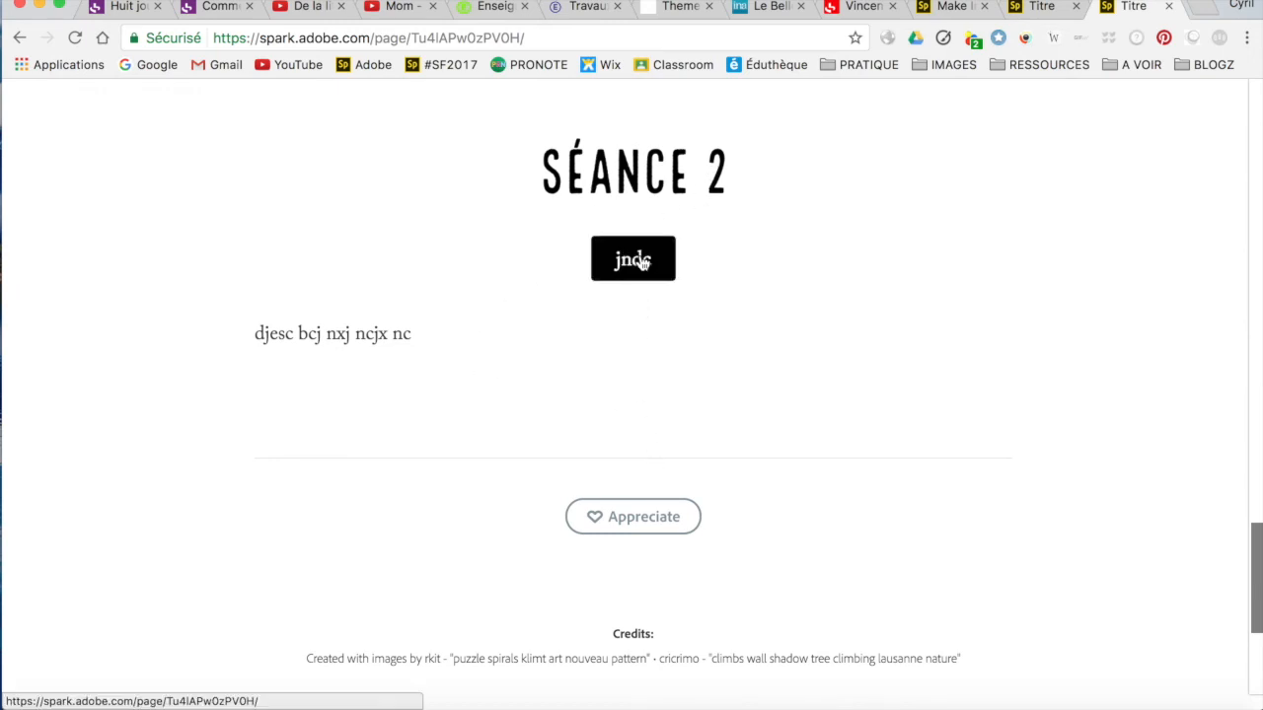
pyautogui.click(637, 262)
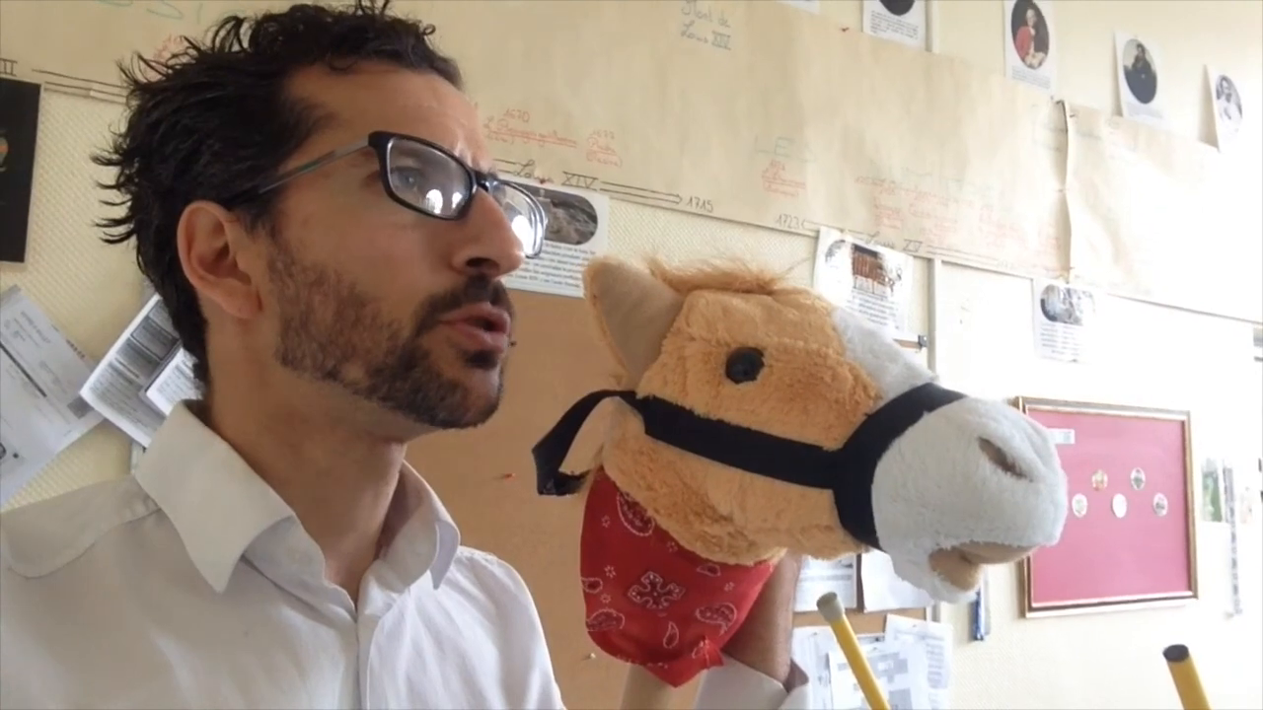